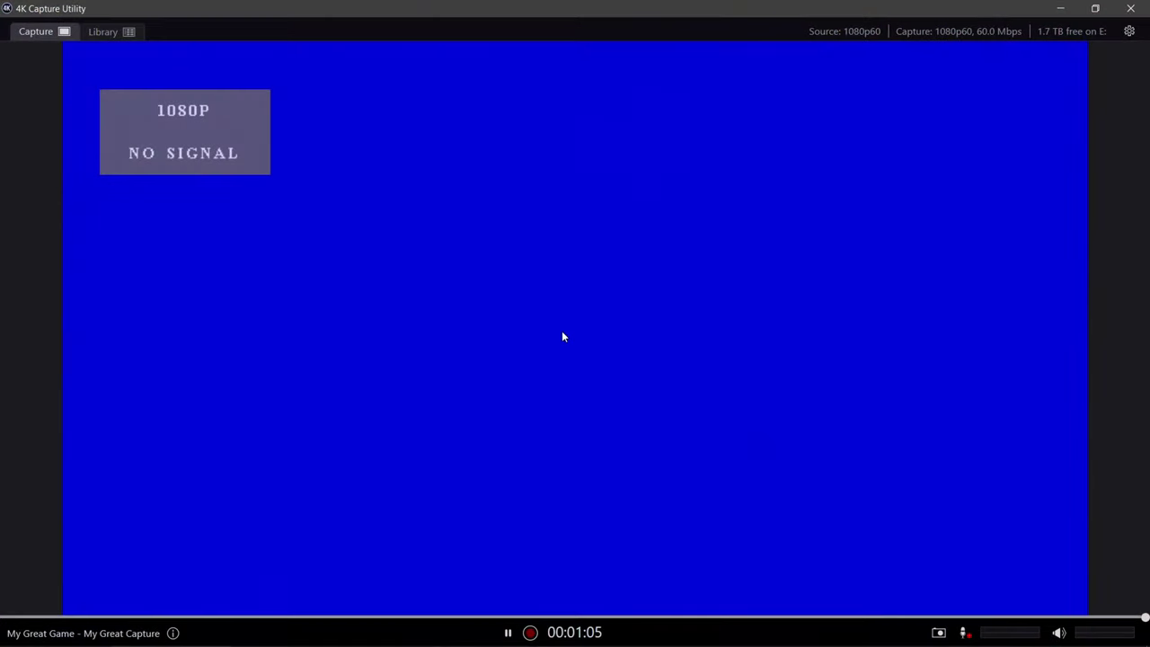
# - Set the capture device's audio input to Analog Audio and the recording format to 1080p60
pyautogui.click(1130, 33)
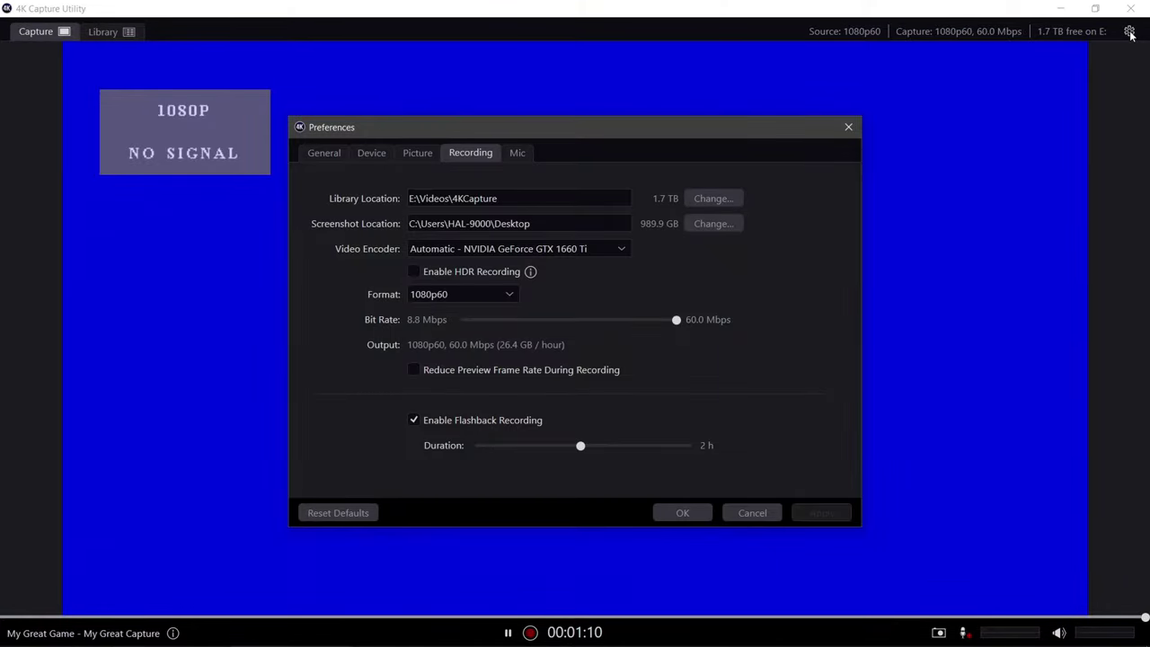
pyautogui.click(370, 154)
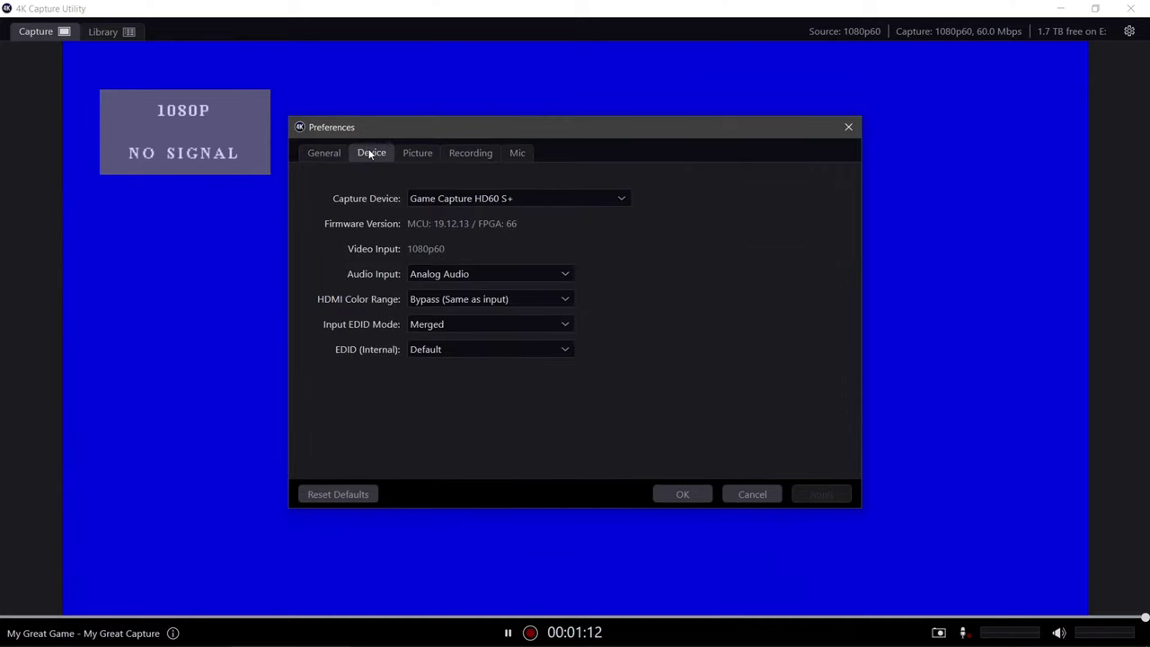
pyautogui.click(506, 273)
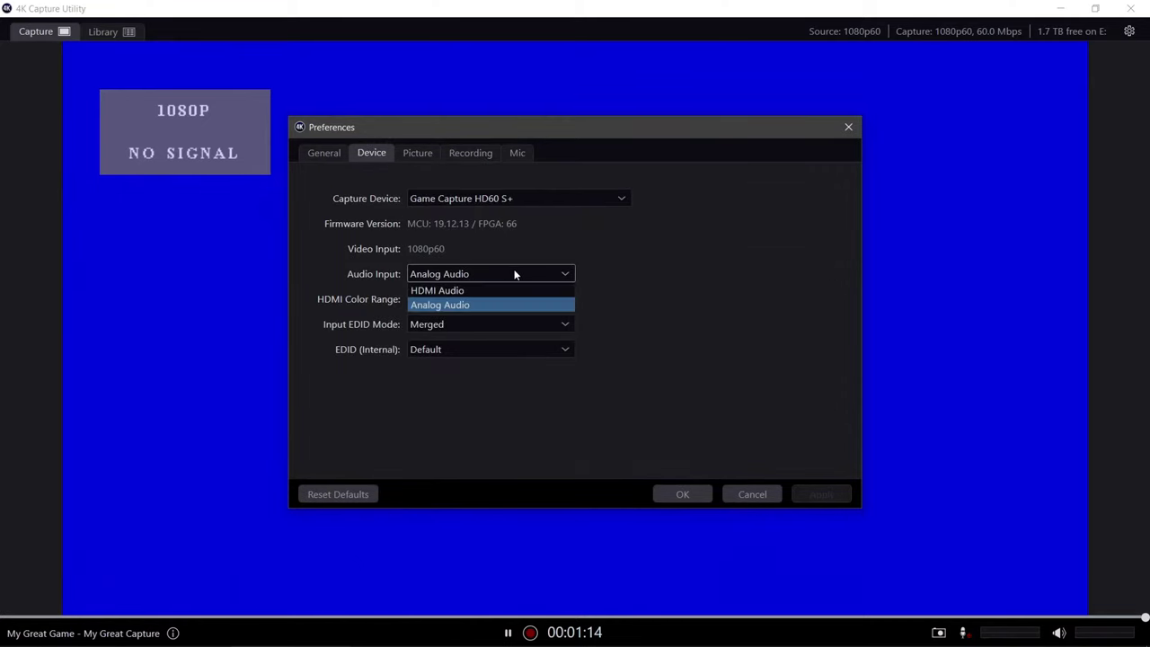
pyautogui.click(447, 305)
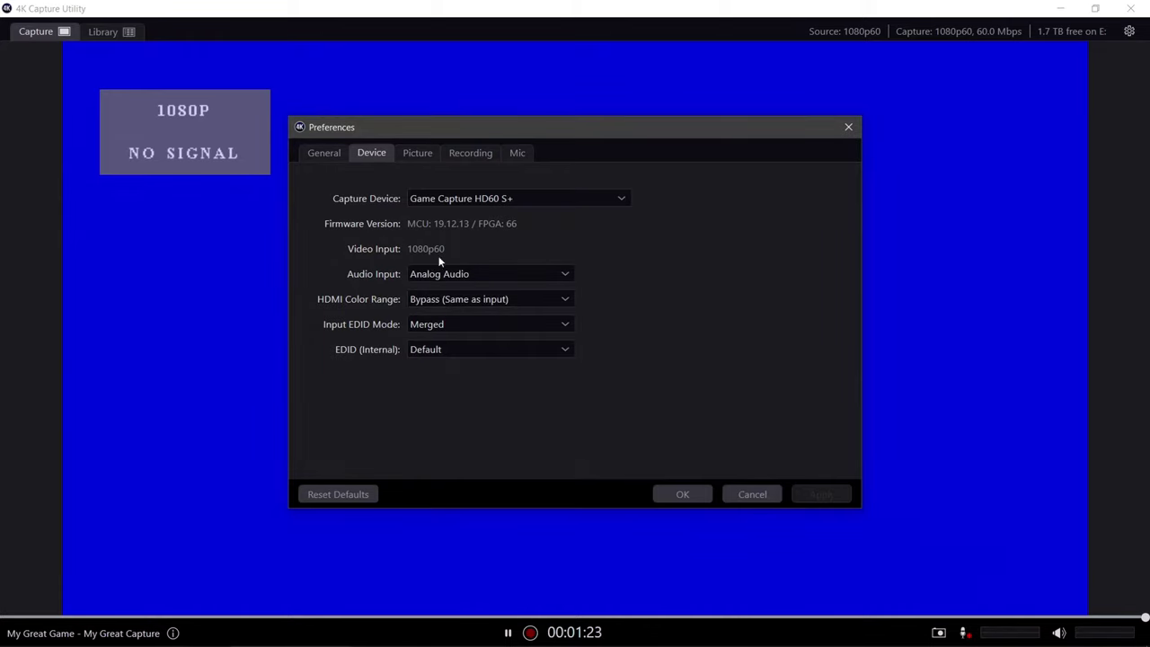
pyautogui.click(460, 155)
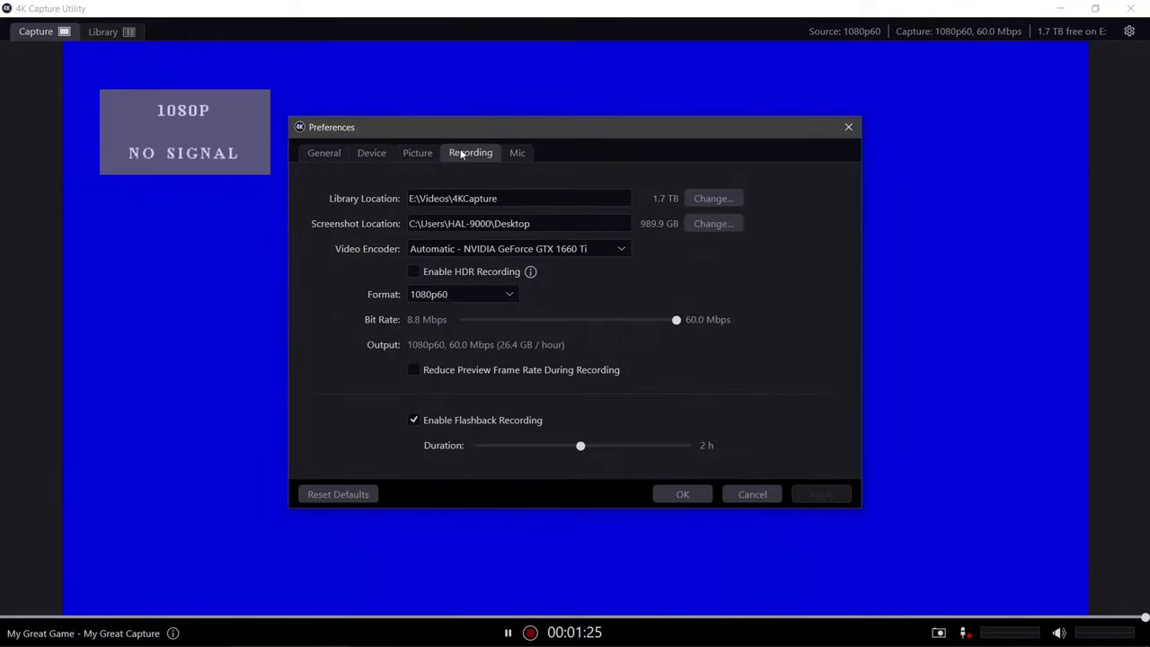
pyautogui.click(505, 296)
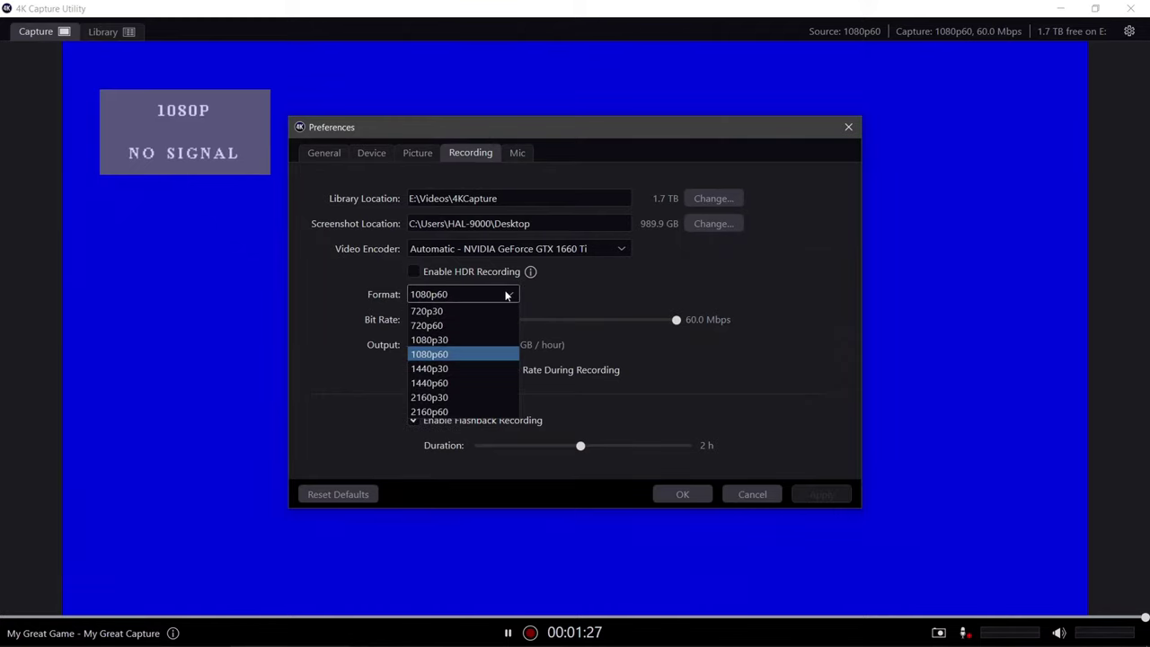
pyautogui.click(458, 355)
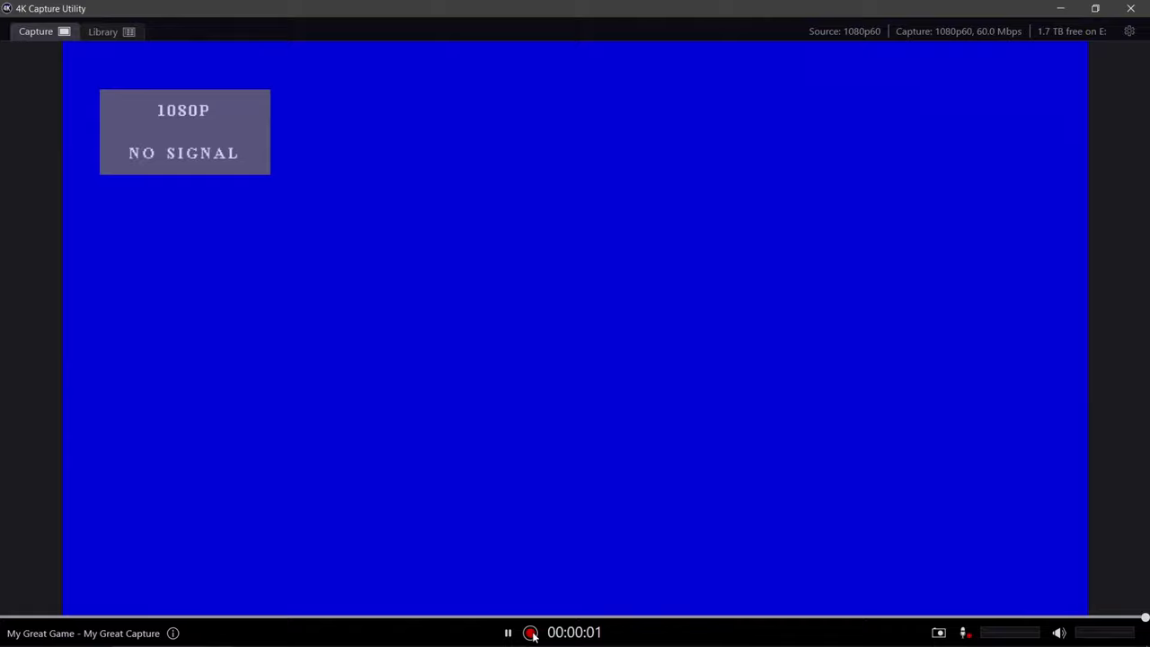
# - Stop the running 4K Capture Utility recording
pyautogui.click(531, 633)
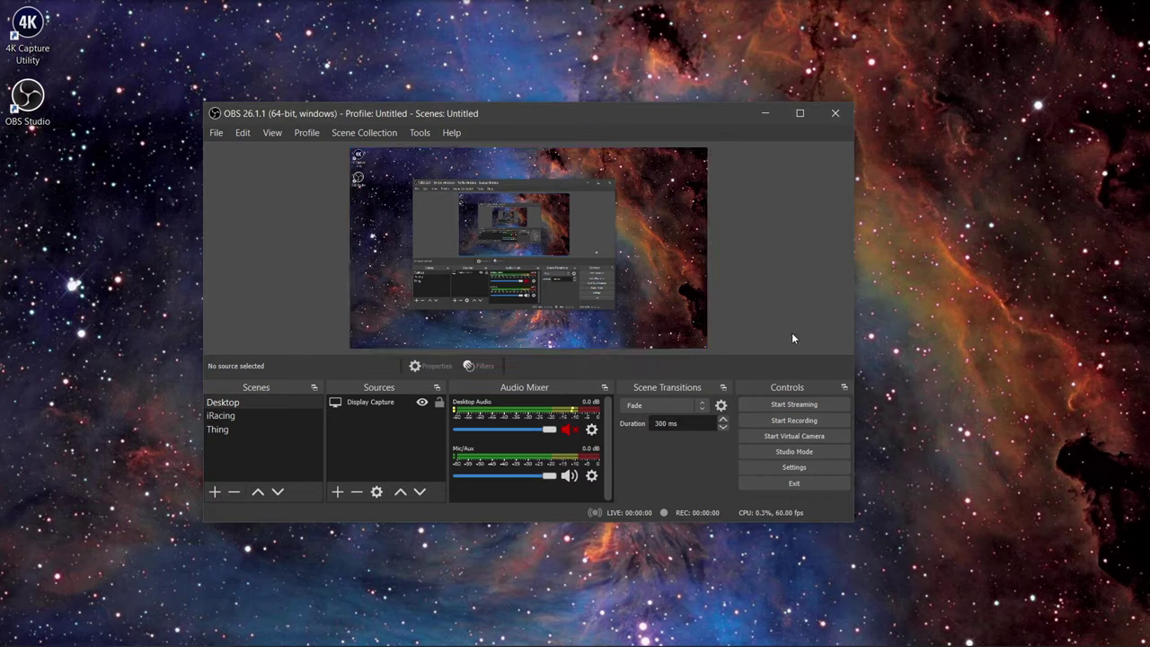
# - Check that OBS video runs at 1920x1080 and 60 FPS, then go to the Output page
pyautogui.click(794, 467)
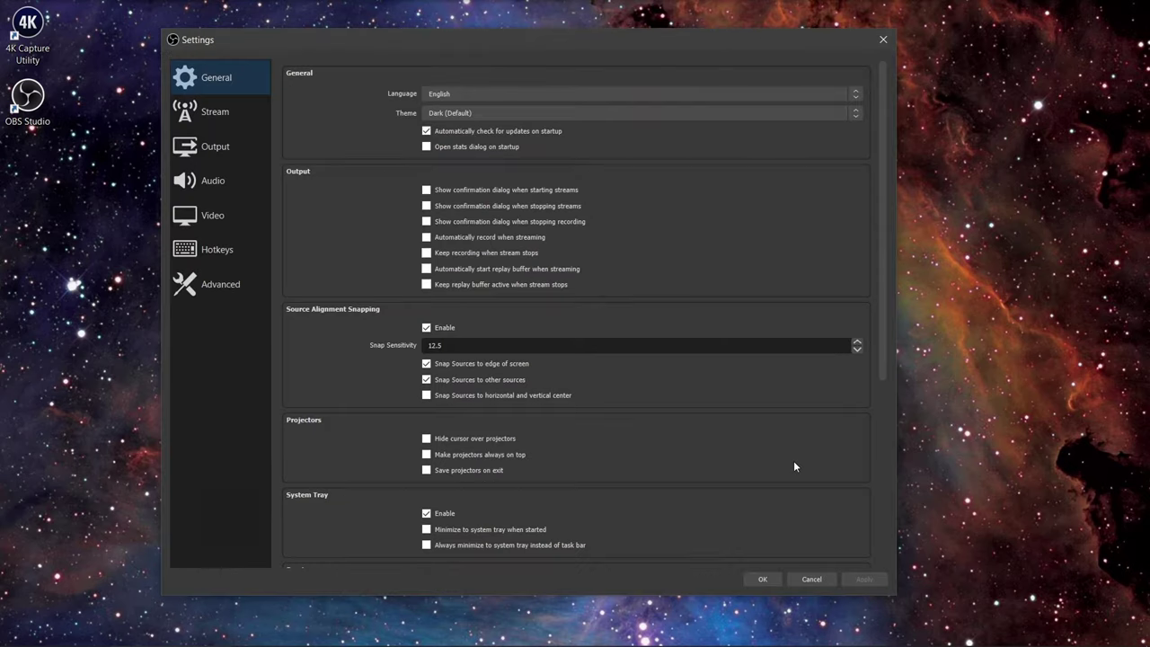
pyautogui.click(212, 216)
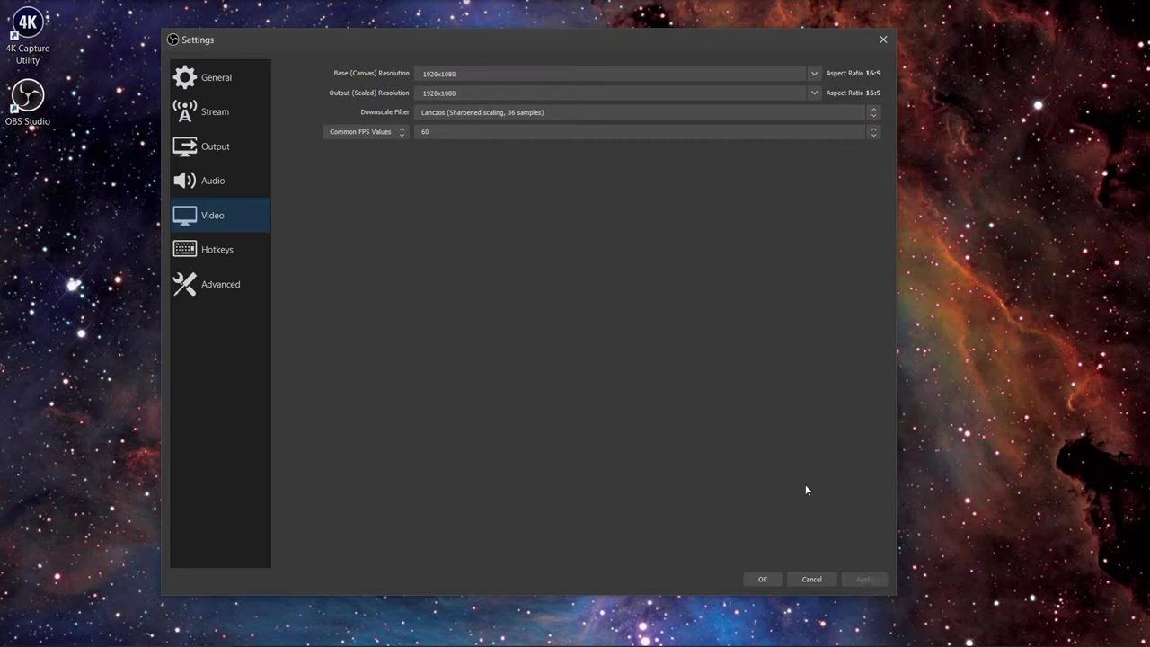
pyautogui.click(224, 146)
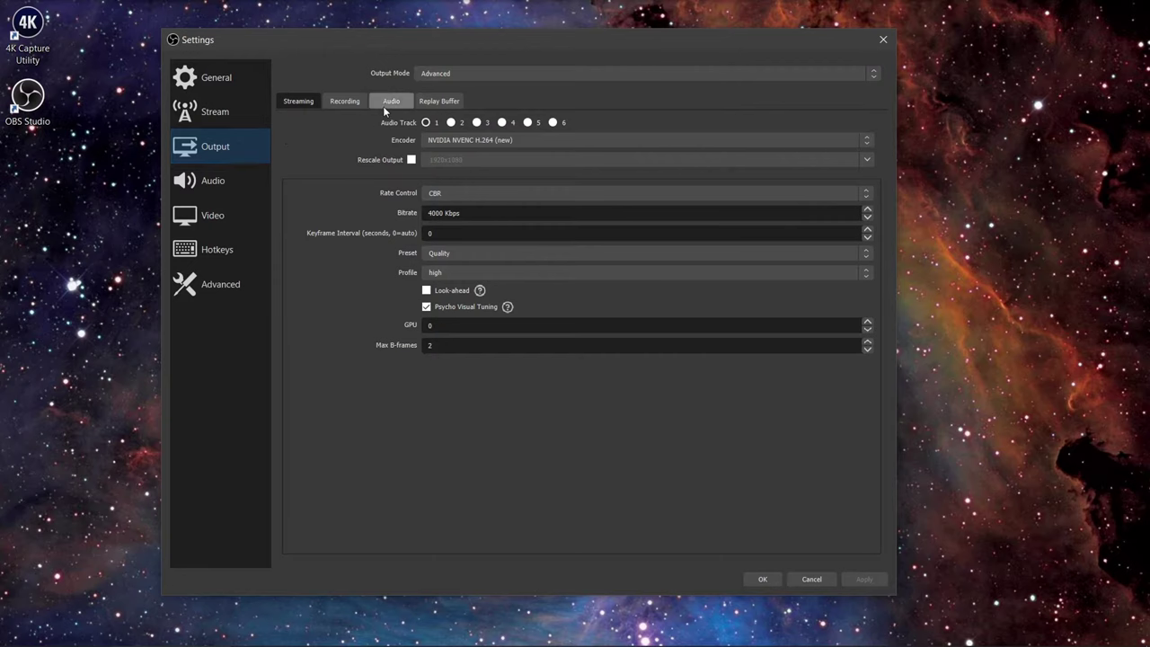
# - Keep Advanced output mode and record with NVIDIA NVENC H.264 using CQP at CQ Level 15
pyautogui.click(436, 74)
pyautogui.click(442, 94)
pyautogui.click(346, 102)
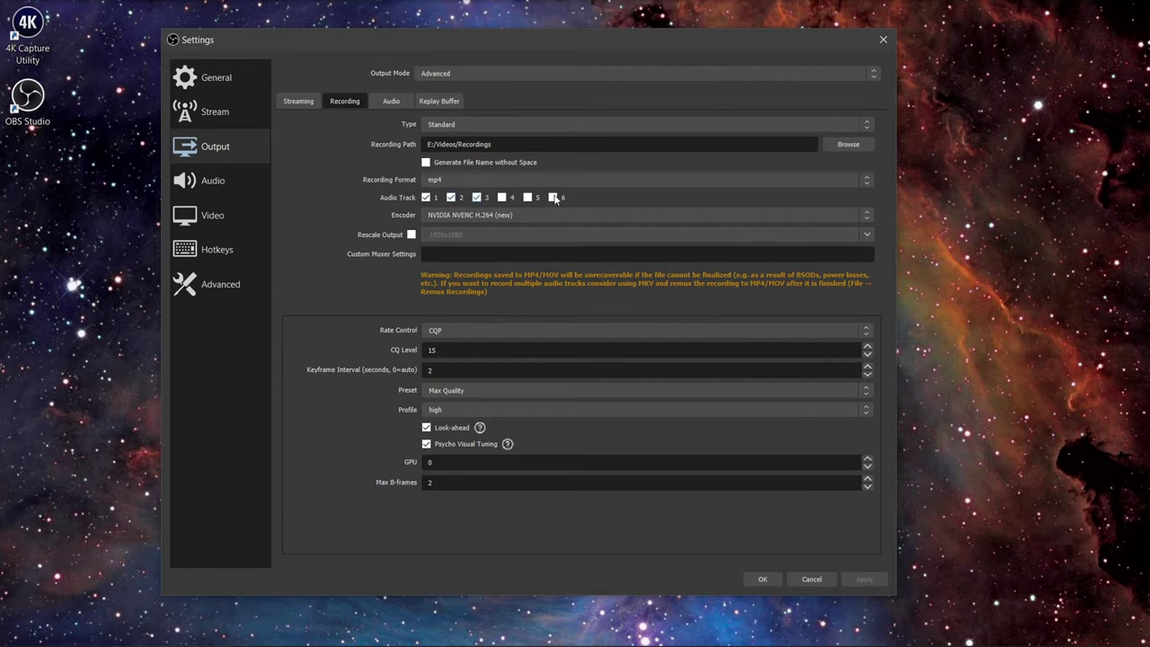
pyautogui.click(867, 216)
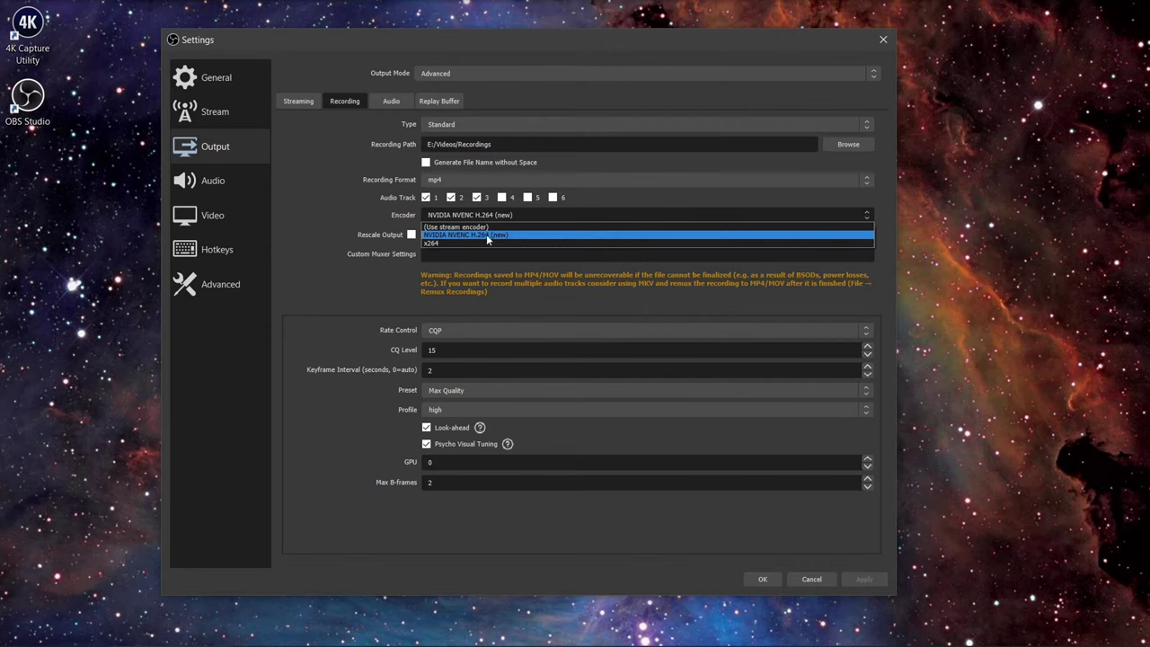
pyautogui.click(466, 234)
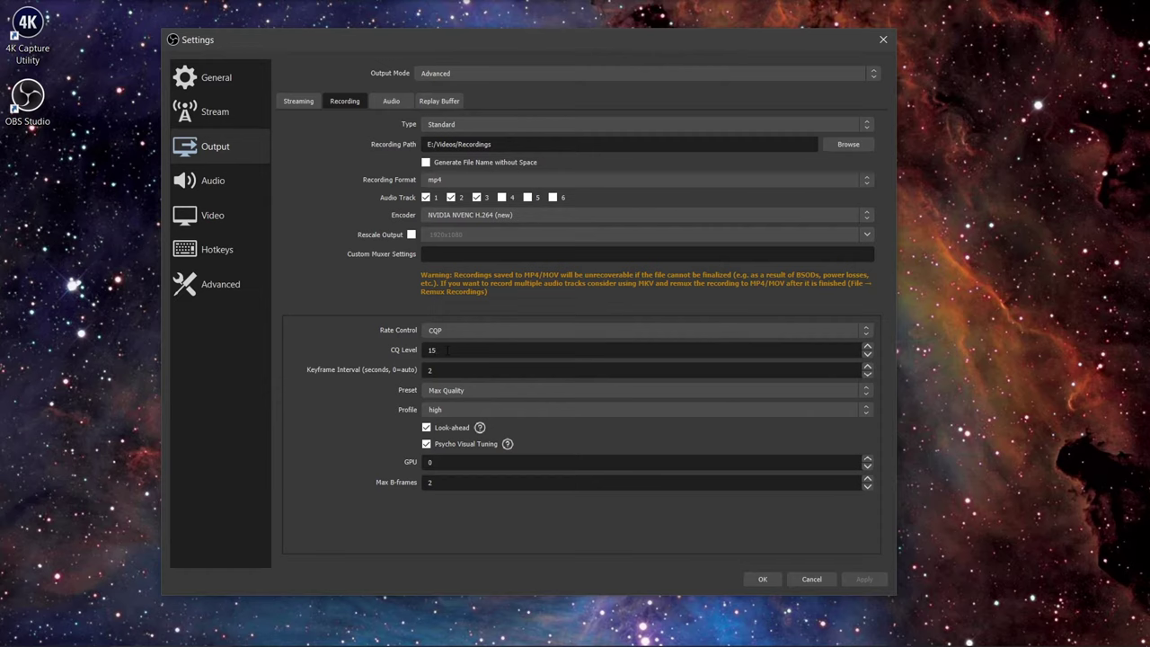
pyautogui.click(447, 349)
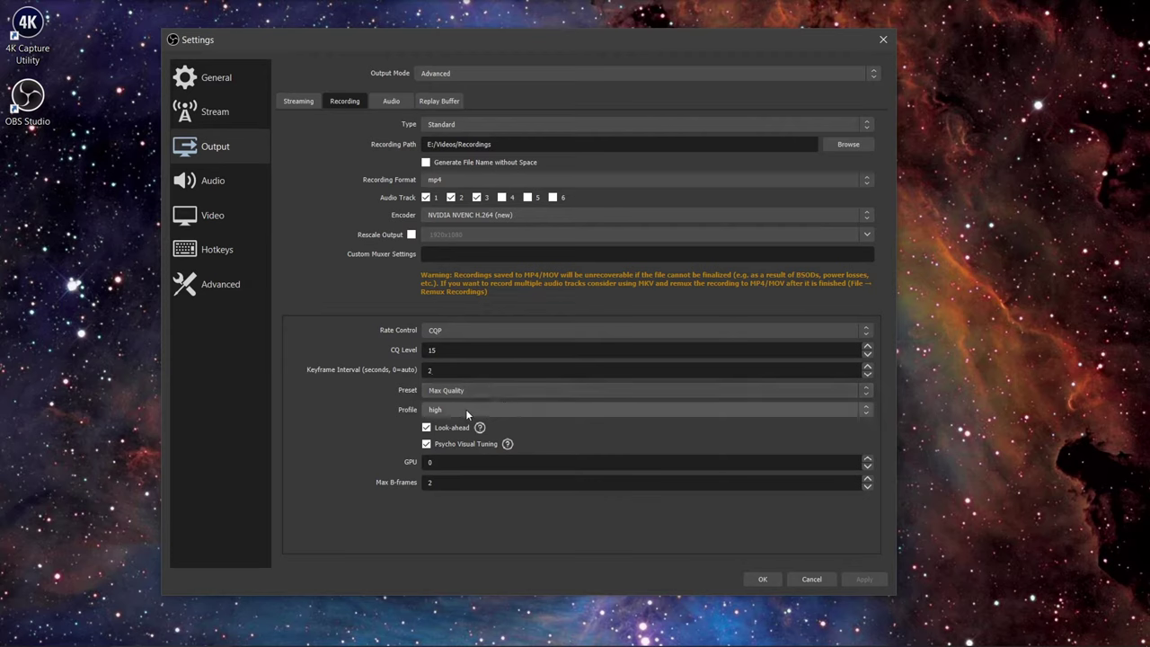
pyautogui.moveTo(447, 447)
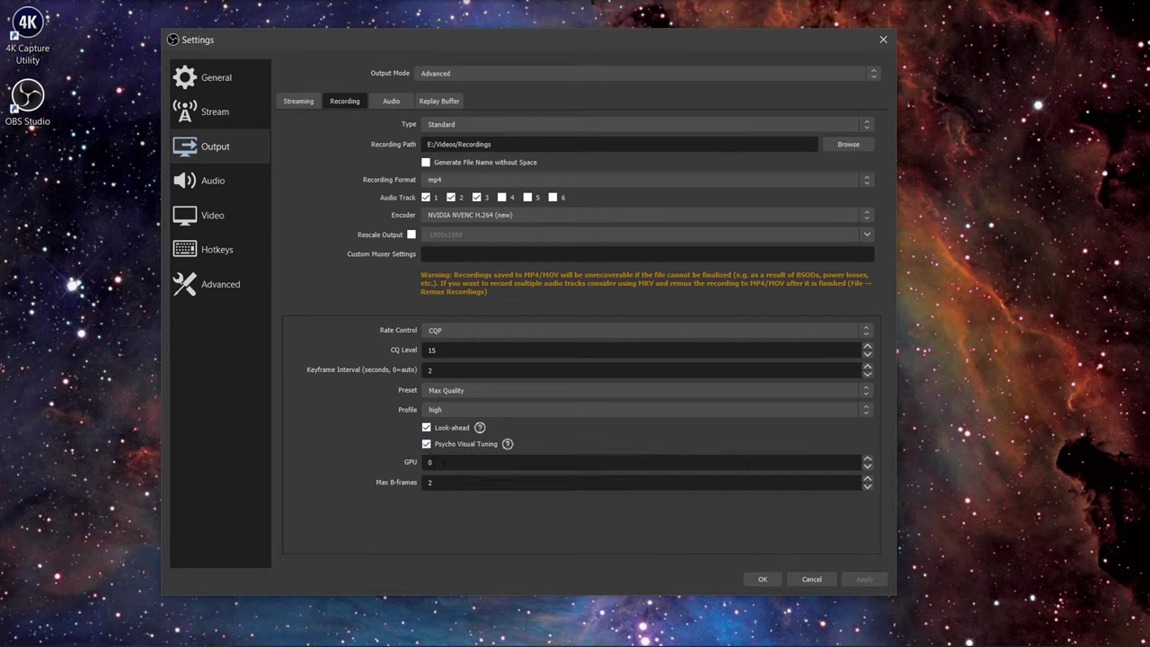
pyautogui.click(443, 462)
# - Confirm audio tracks 1–3 are at 320 bitrate and save the OBS settings
pyautogui.click(392, 101)
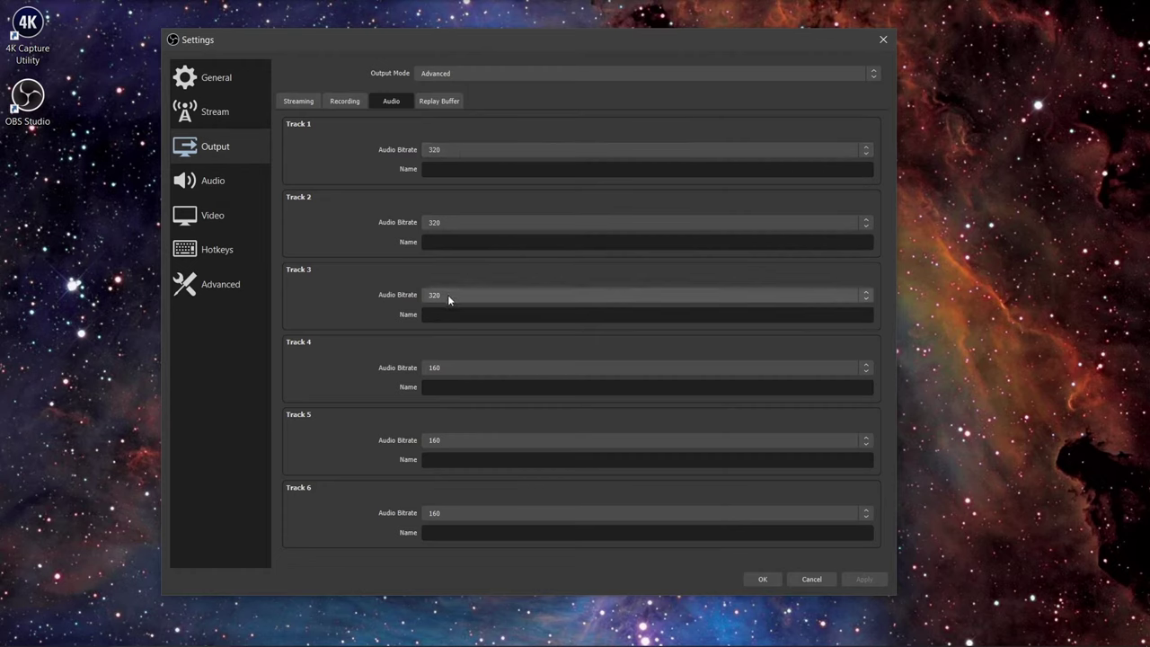
pyautogui.click(760, 579)
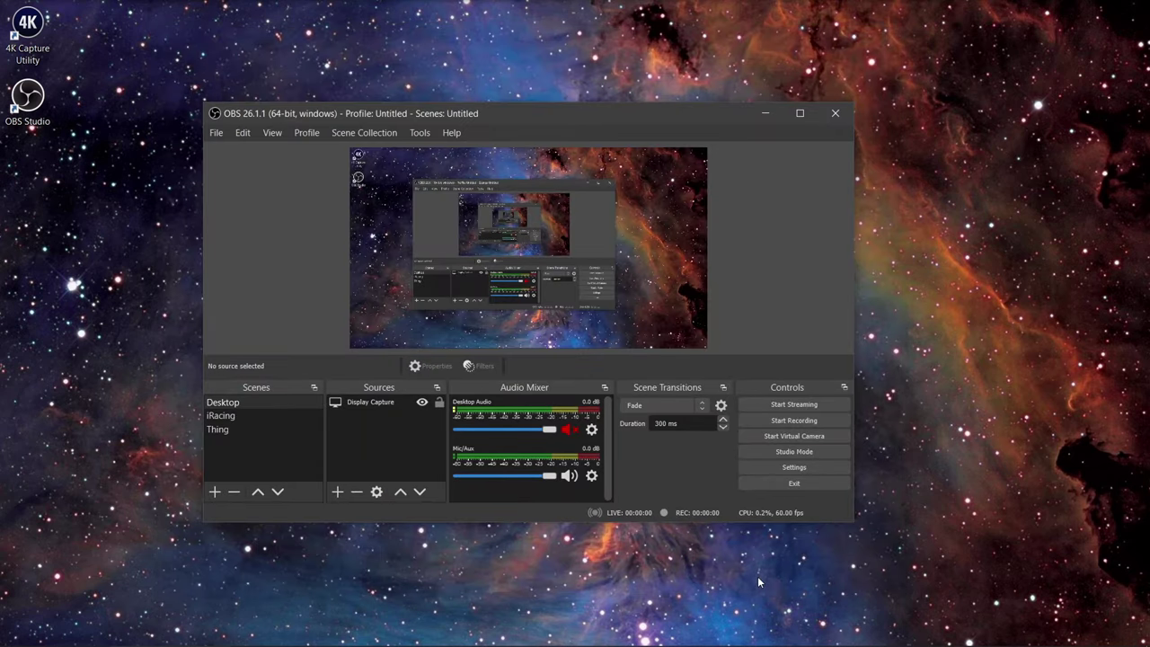
# - Create a new scene named 'VHS'
pyautogui.click(213, 493)
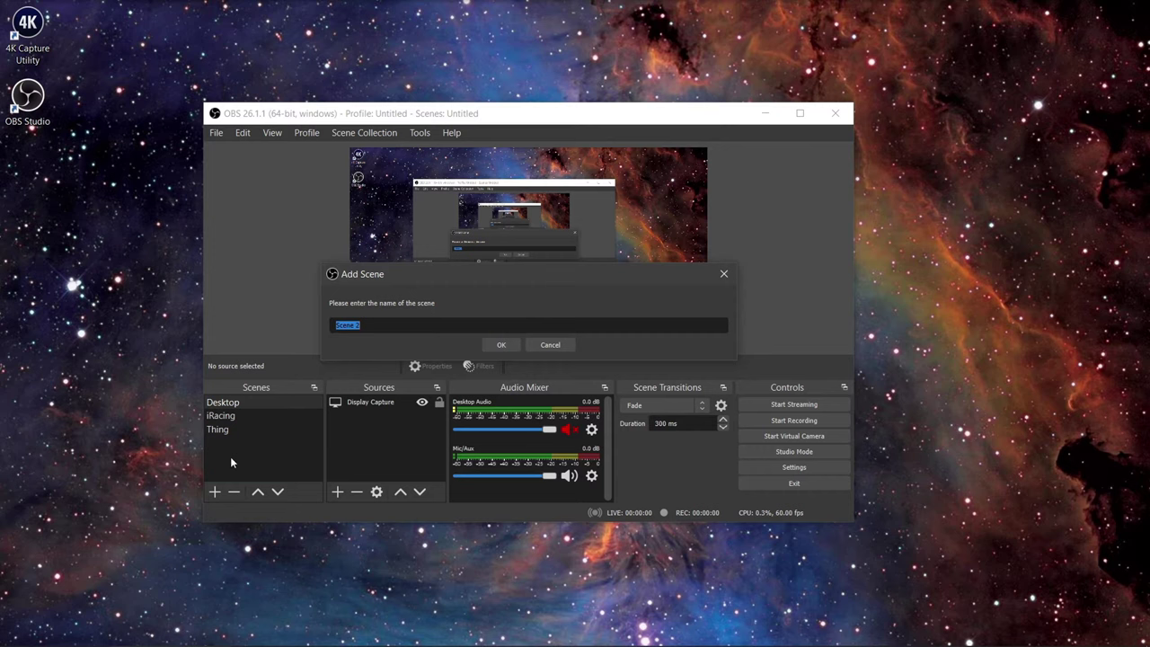
pyautogui.write('VHS')
pyautogui.click(512, 344)
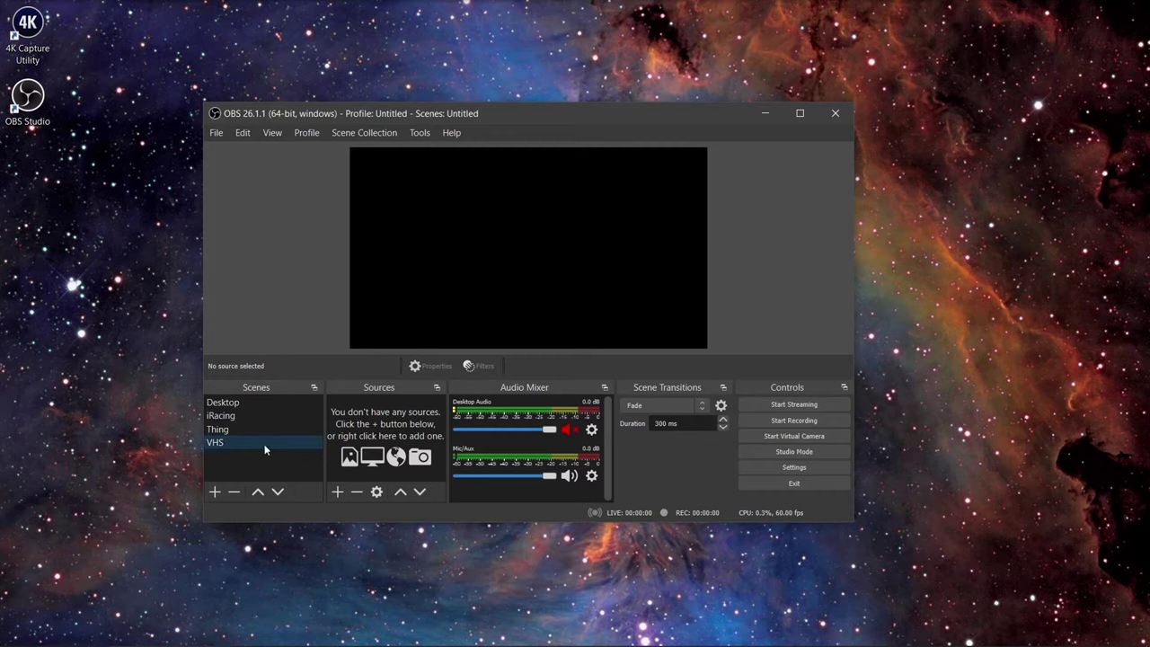
# - Add a Video Capture Device source using the Game Capture HD60 S+
pyautogui.click(338, 492)
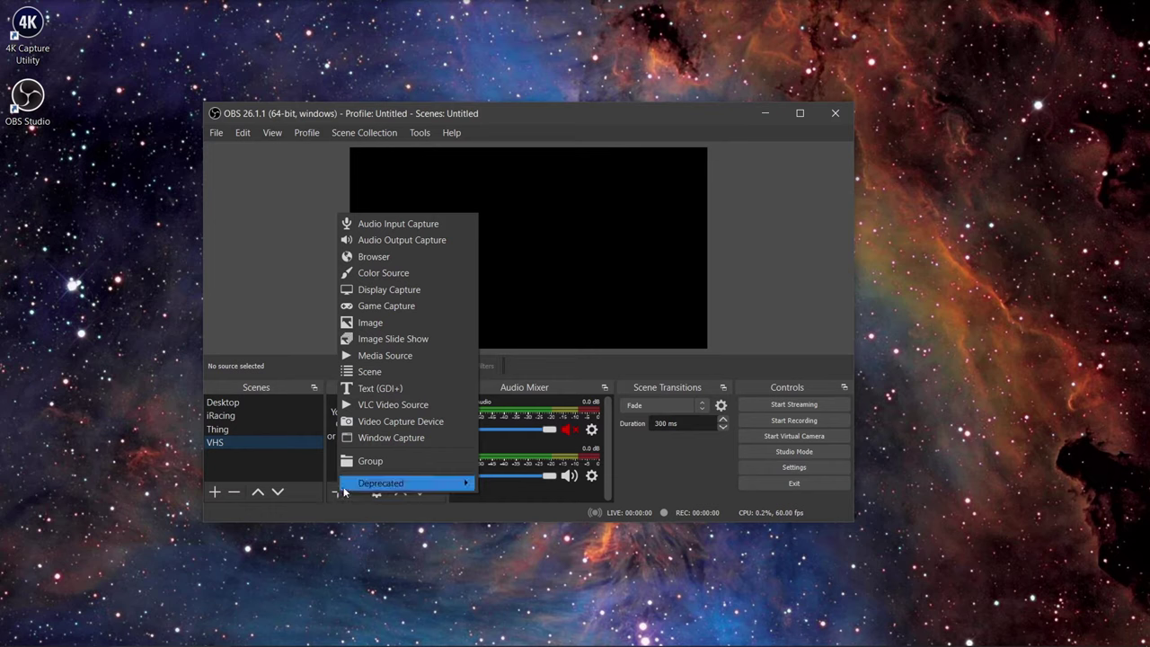
pyautogui.click(396, 422)
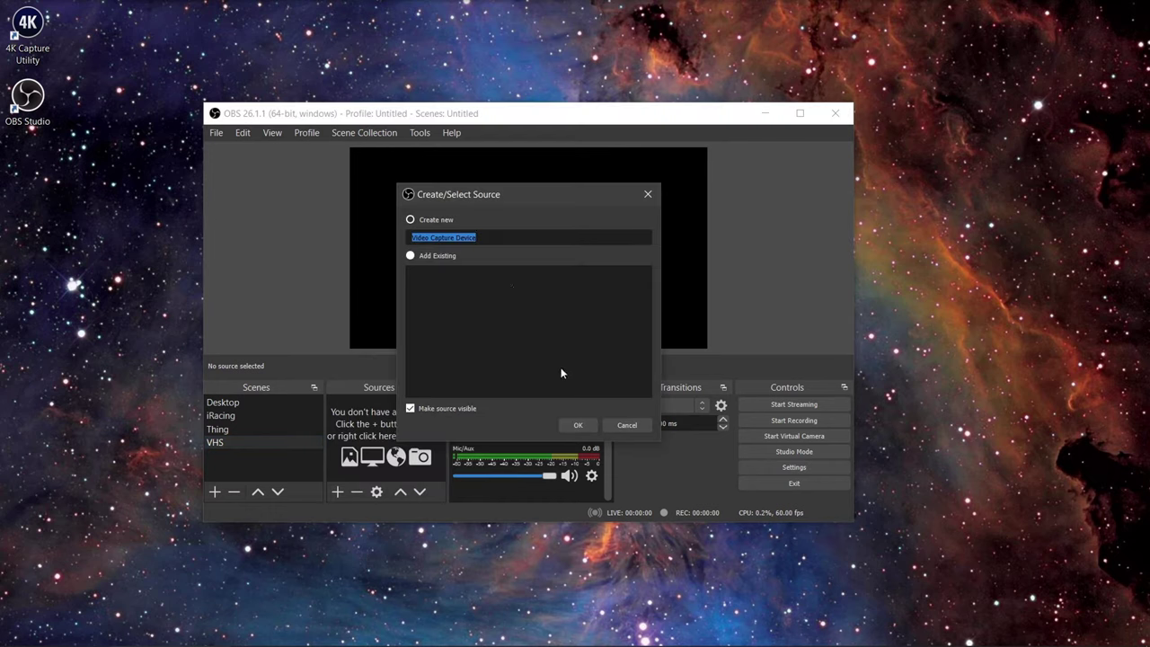
pyautogui.click(578, 425)
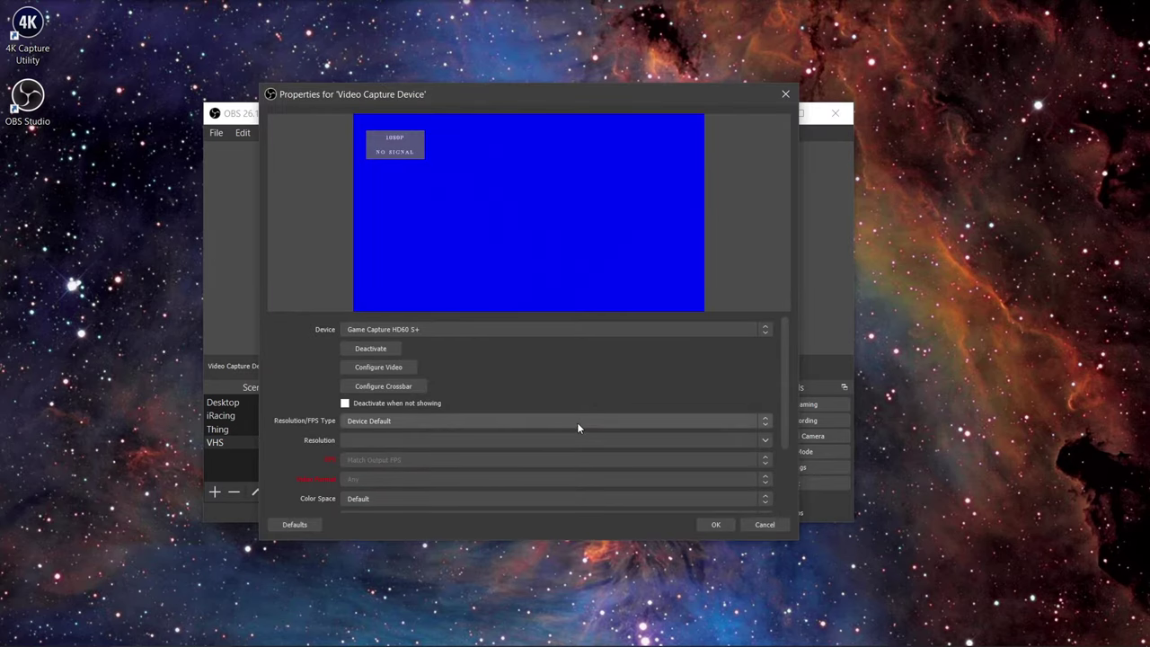
pyautogui.click(468, 331)
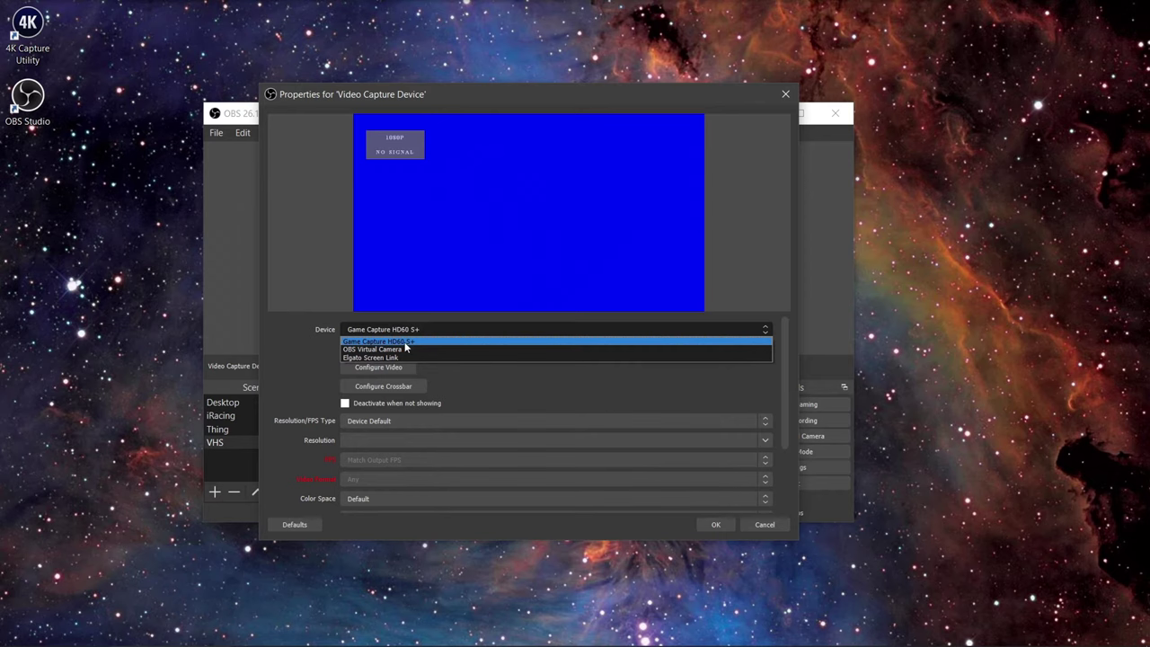
pyautogui.click(412, 343)
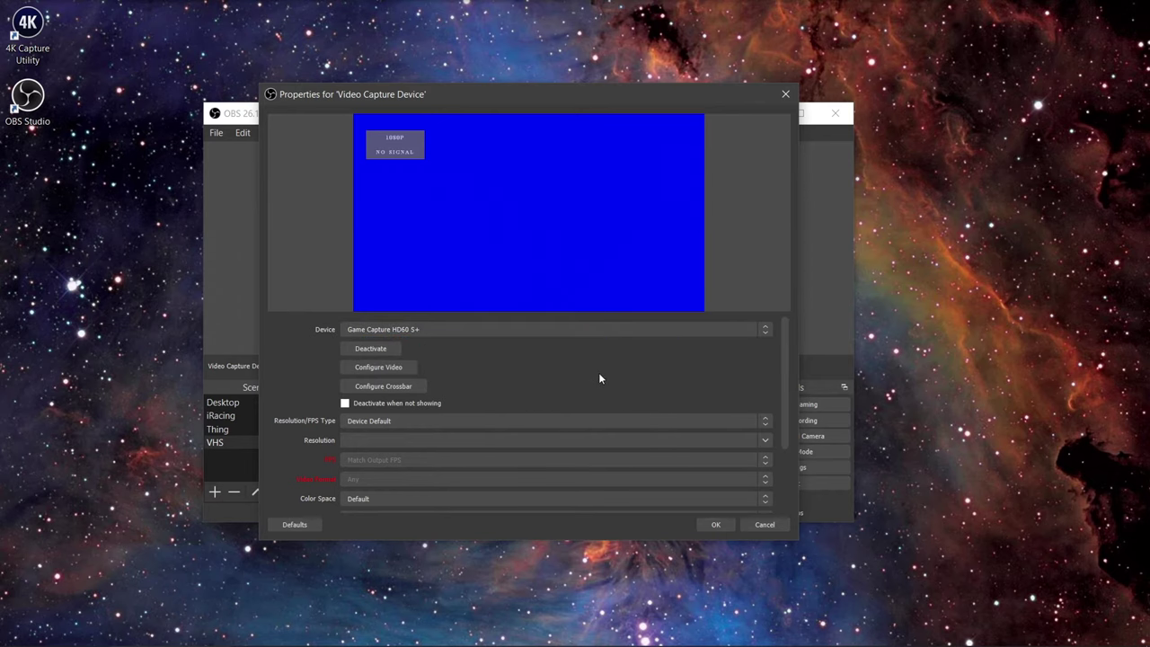
pyautogui.click(715, 525)
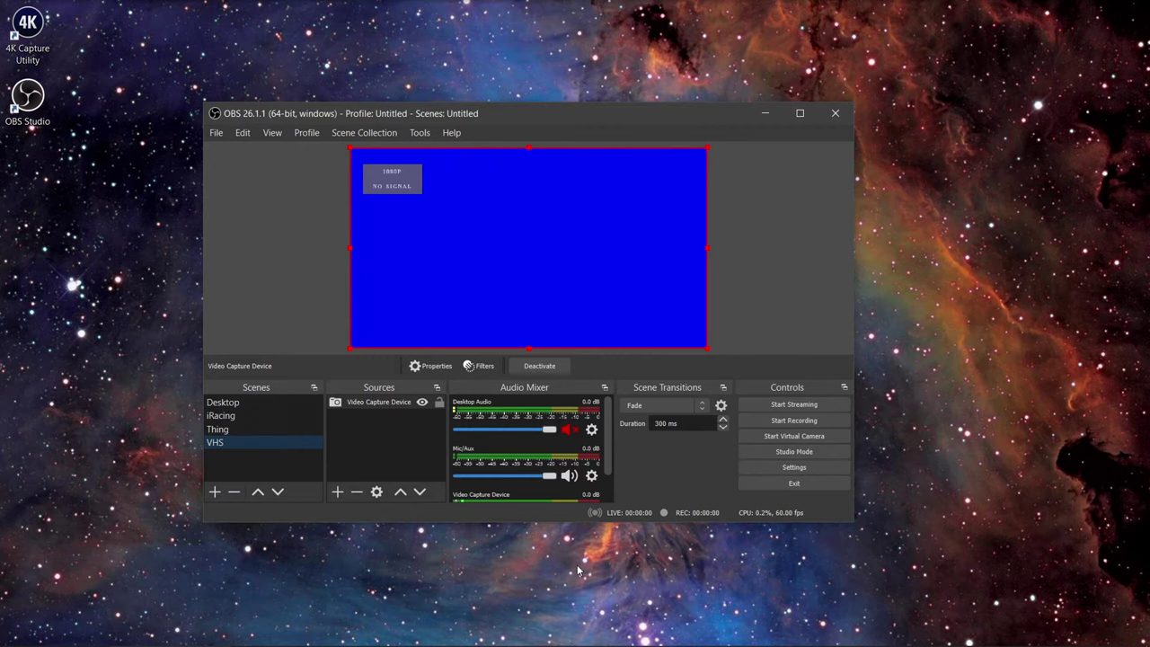
# - In Advanced Audio Properties, untick tracks 1, 2, 5 and 6 for Video Capture Device, leaving monitoring Off
pyautogui.click(241, 133)
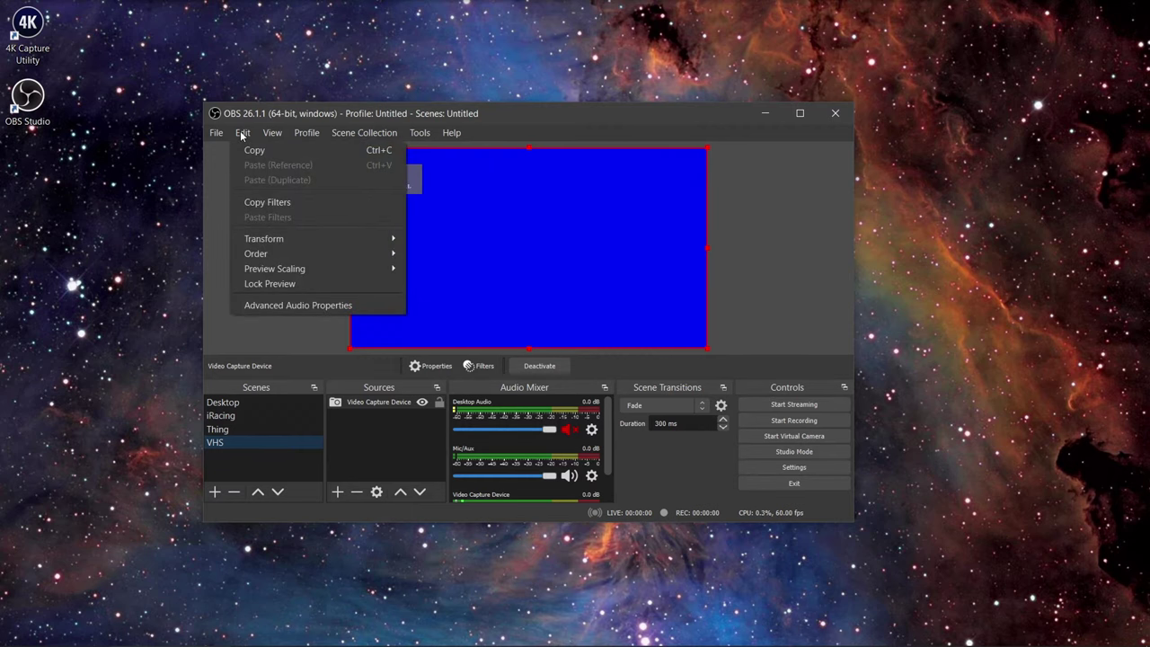
pyautogui.click(285, 305)
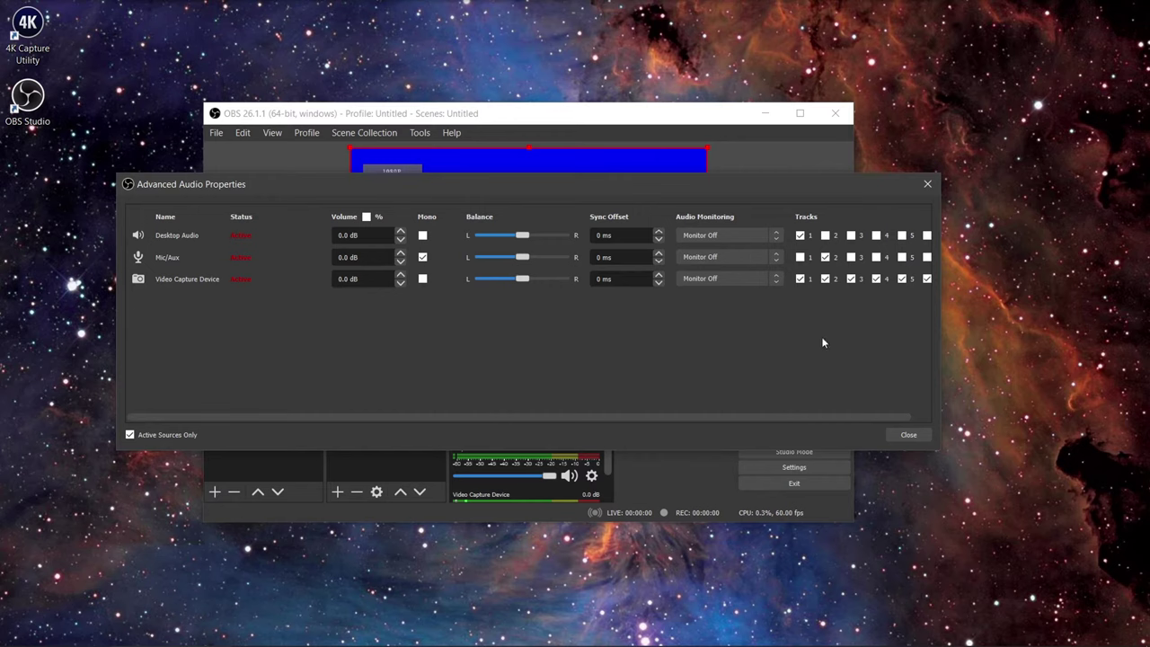
pyautogui.click(826, 279)
pyautogui.click(799, 278)
pyautogui.click(911, 280)
pyautogui.click(927, 279)
pyautogui.moveTo(802, 419); pyautogui.dragTo(861, 397)
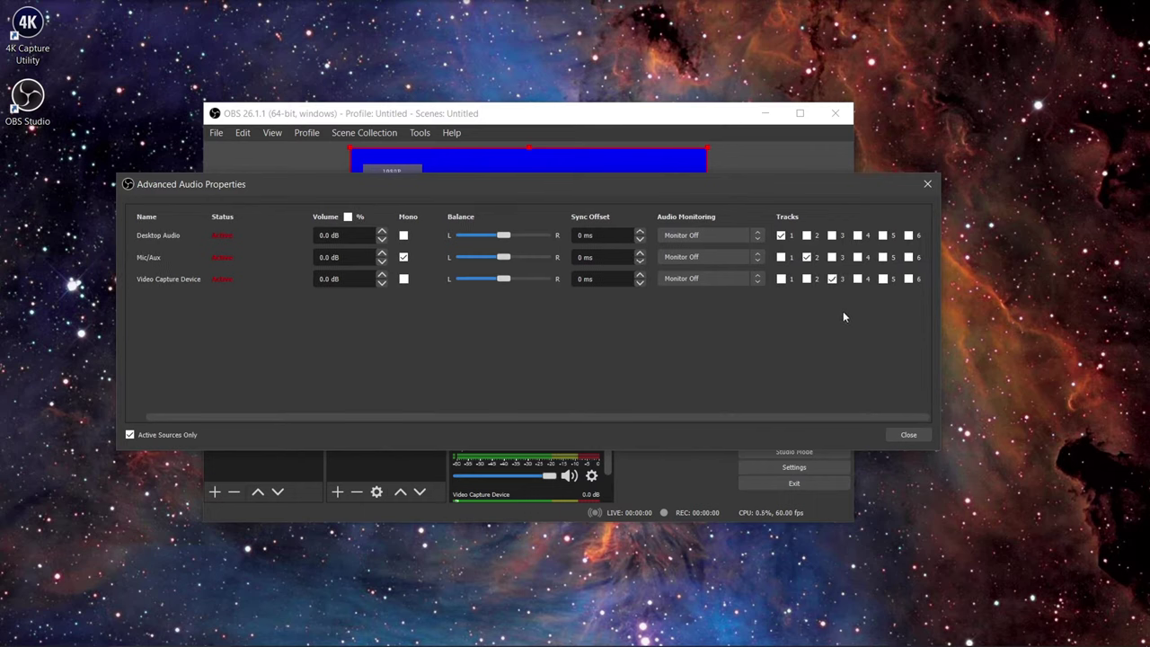
pyautogui.click(752, 282)
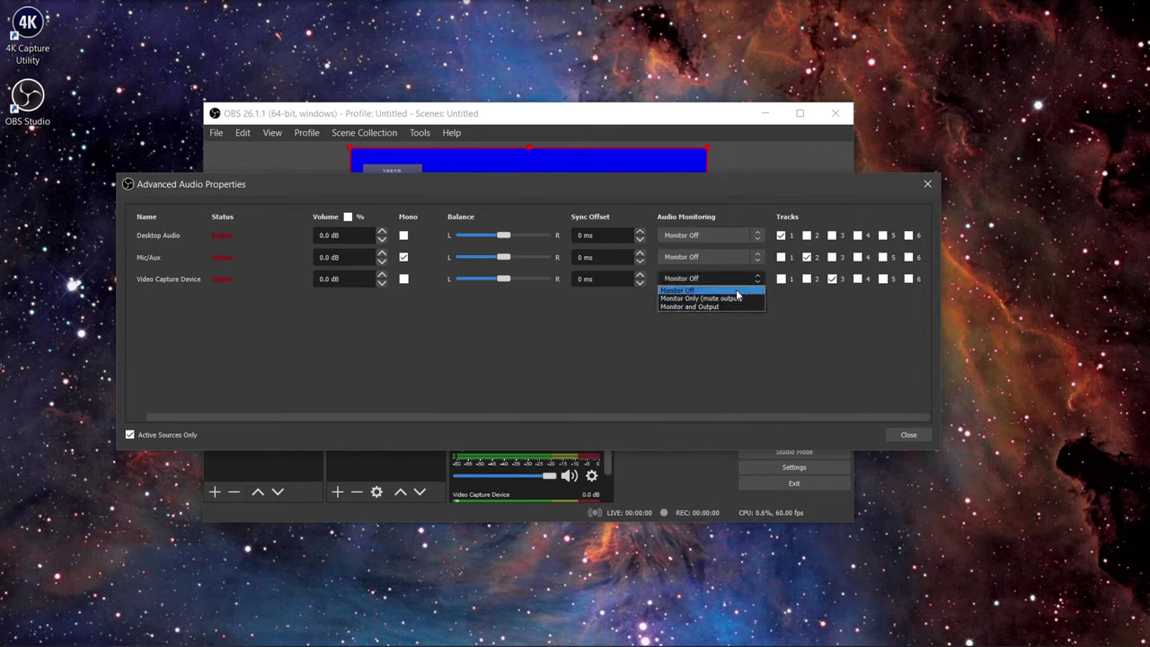
pyautogui.click(811, 339)
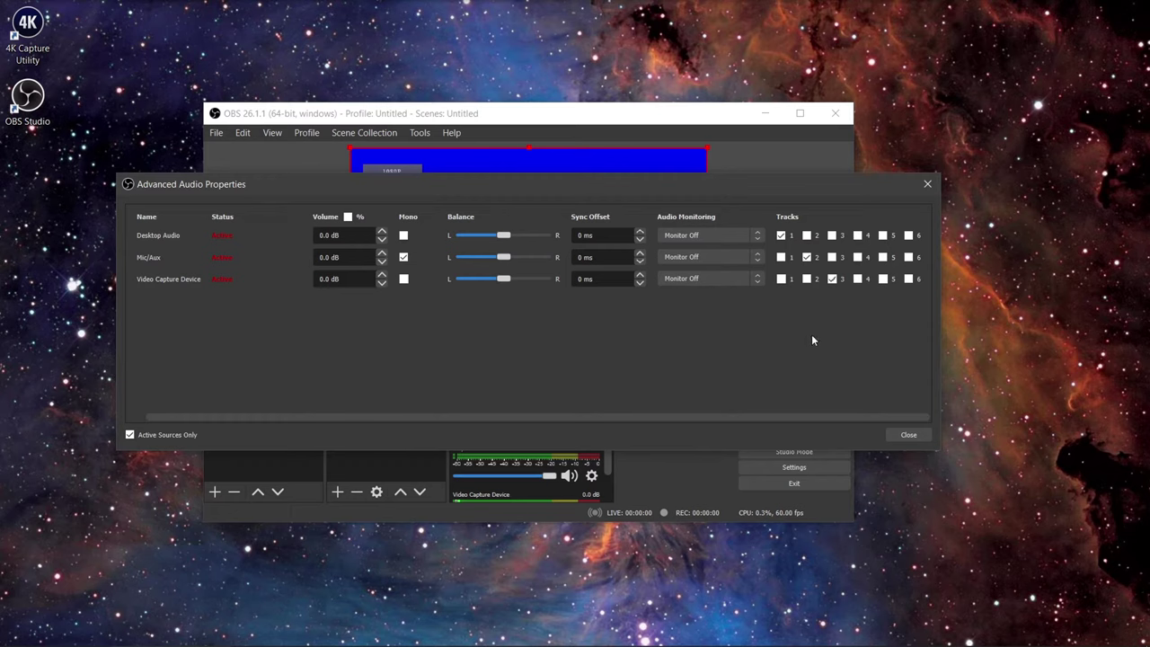
pyautogui.click(915, 432)
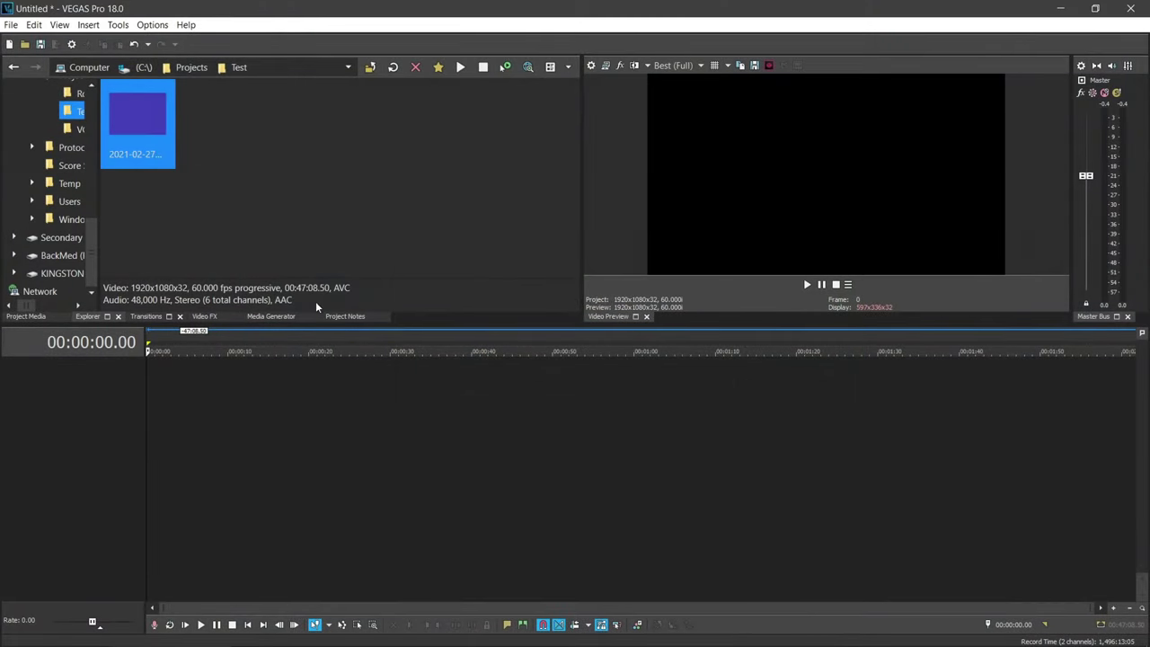
# - Place the capture on the timeline and delete its two Stream 3 audio tracks
pyautogui.moveTo(136, 111); pyautogui.dragTo(138, 555)
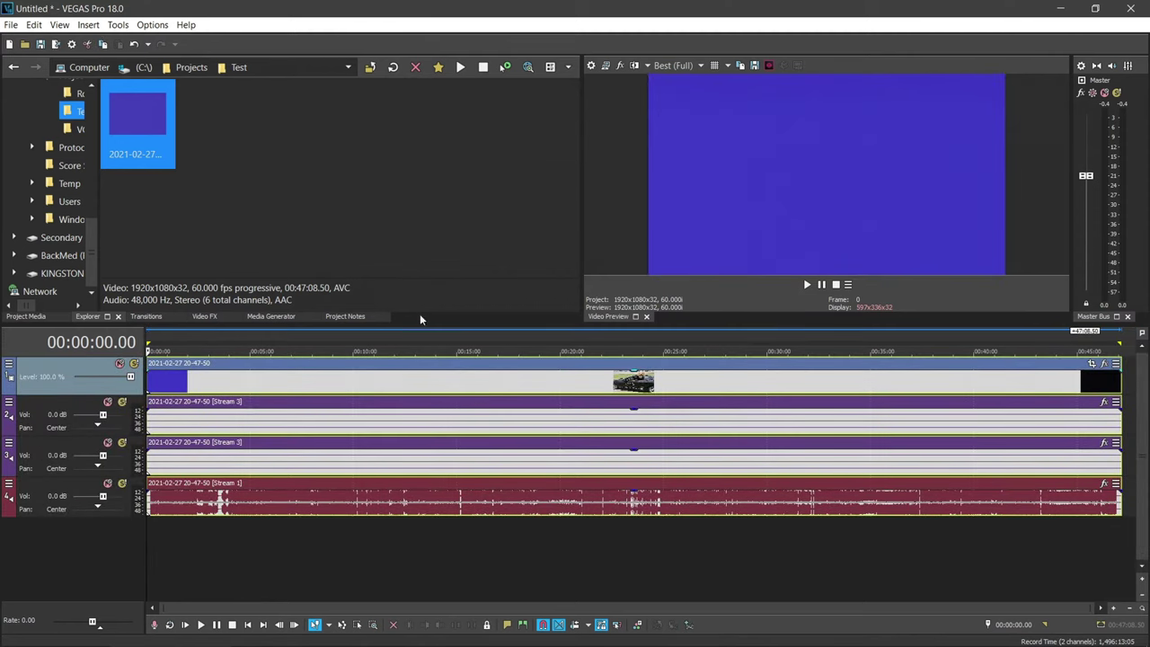
pyautogui.click(40, 434)
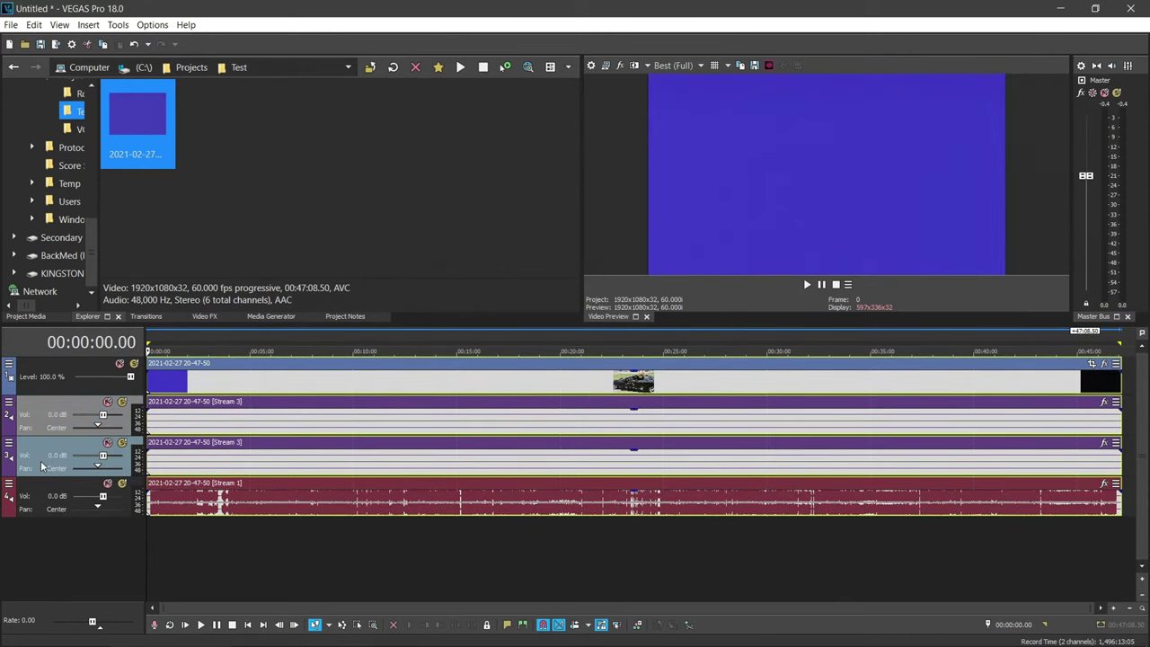
pyautogui.rightClick(41, 461)
pyautogui.click(79, 214)
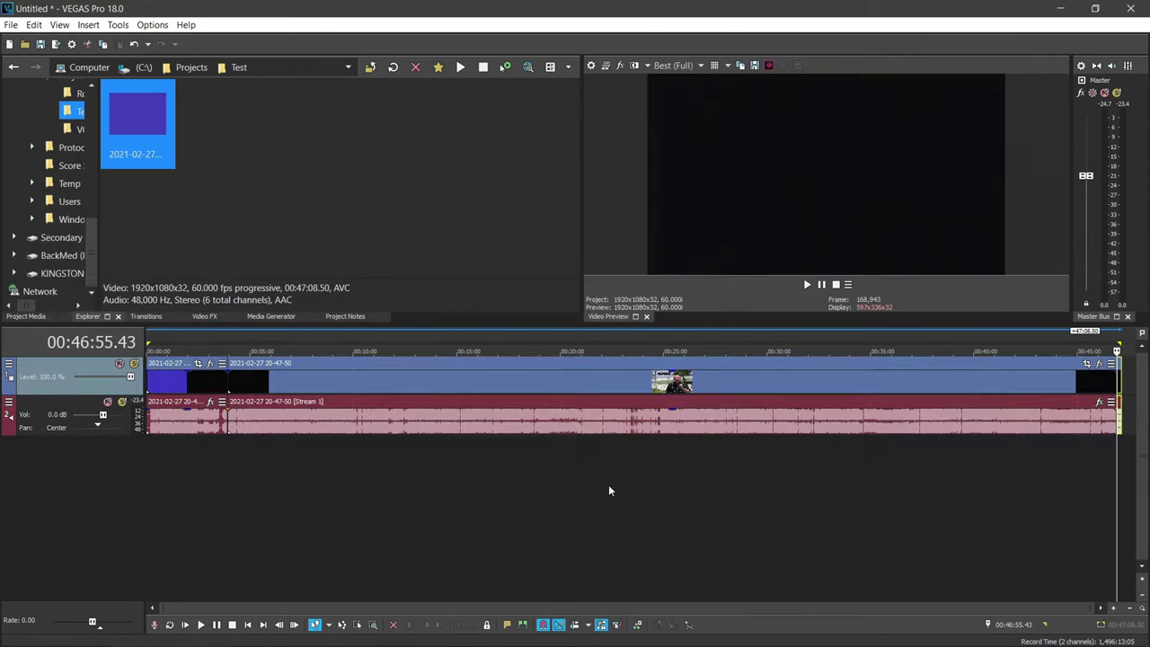
# - Delete the short blue event at the start of the clip
pyautogui.click(177, 398)
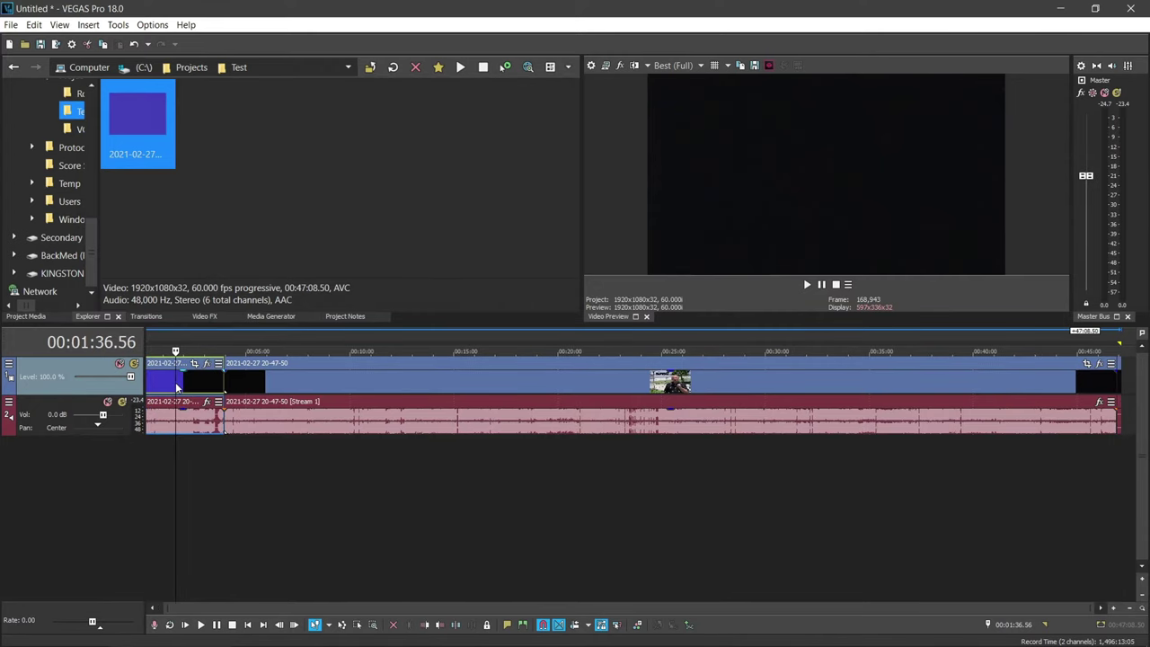
pyautogui.press('Delete')
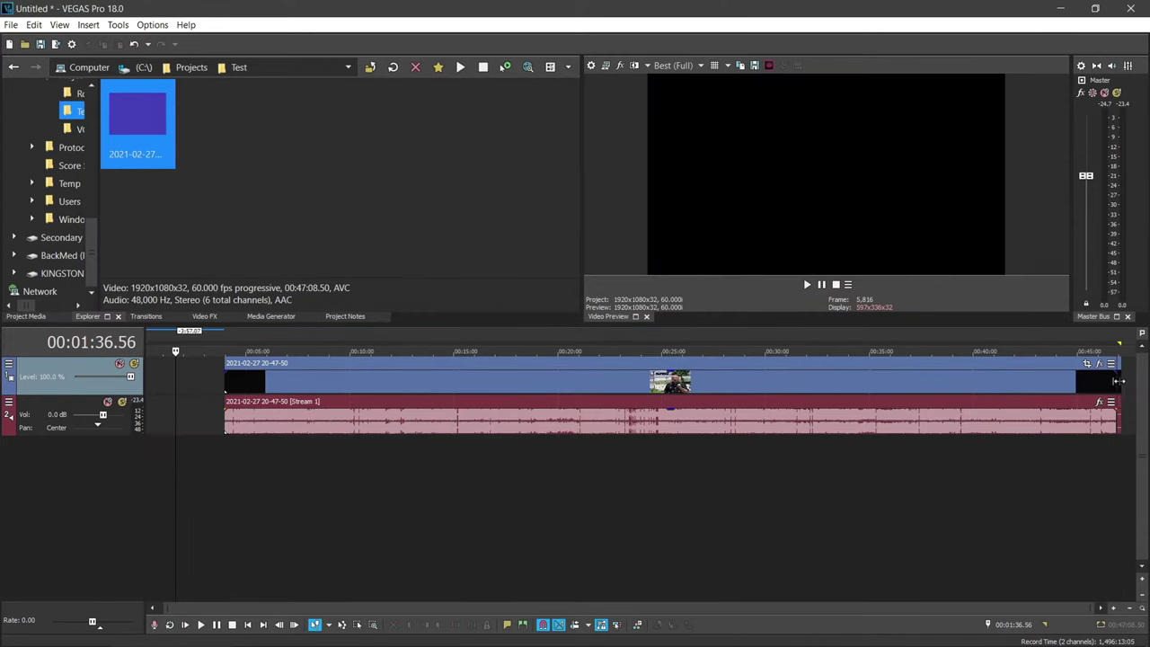
pyautogui.click(1117, 384)
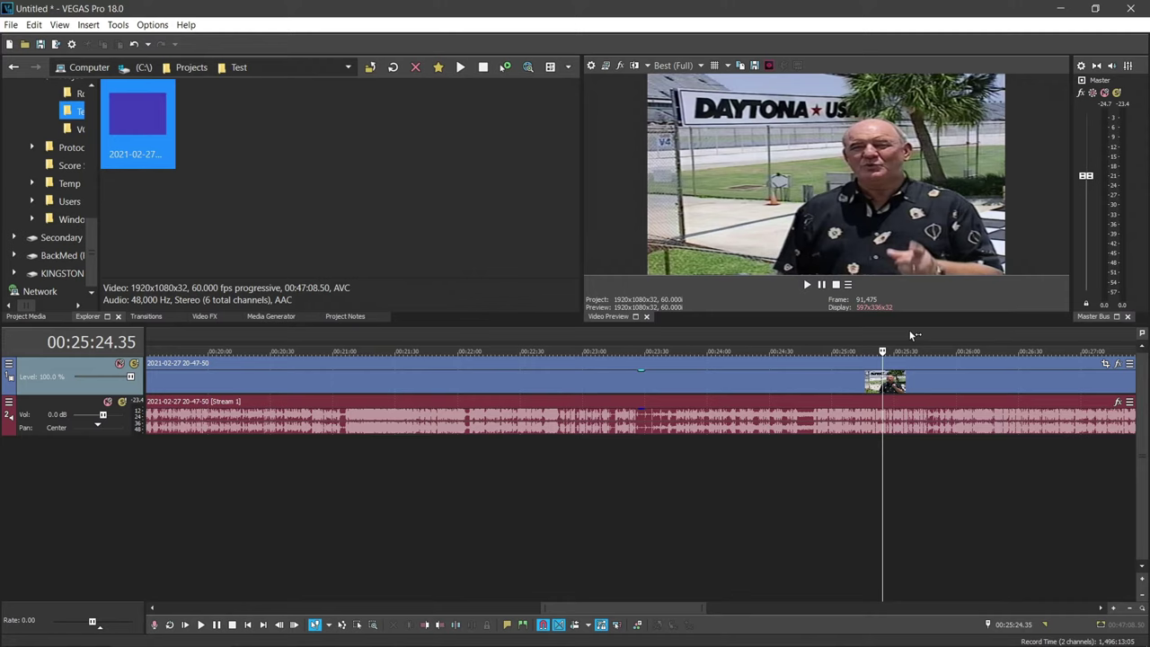
# - Zoom out to the whole capture clip and bring up its Event FX plug-in chooser
pyautogui.scroll(-4, 890, 505)
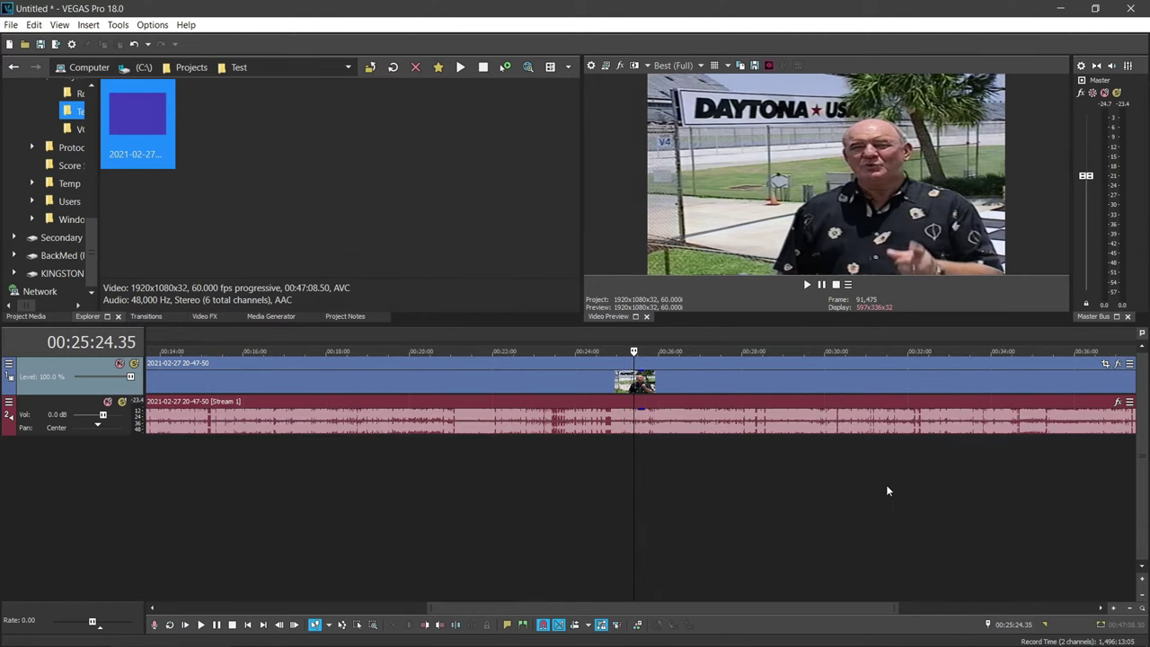
pyautogui.scroll(-2, 886, 485)
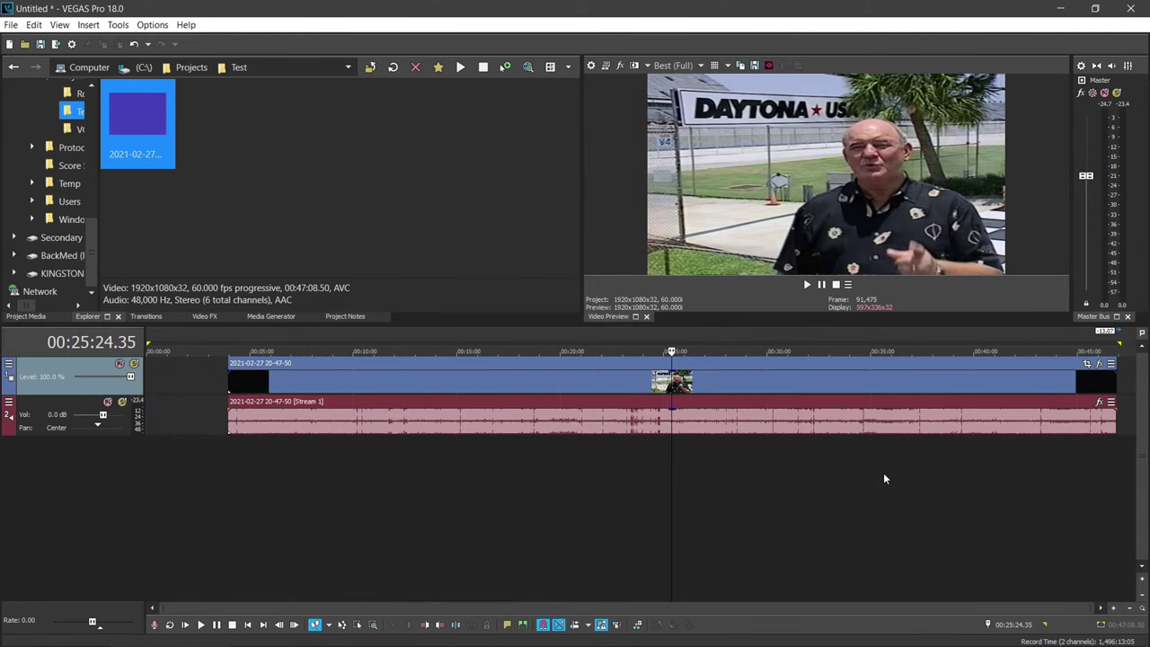
pyautogui.click(1100, 364)
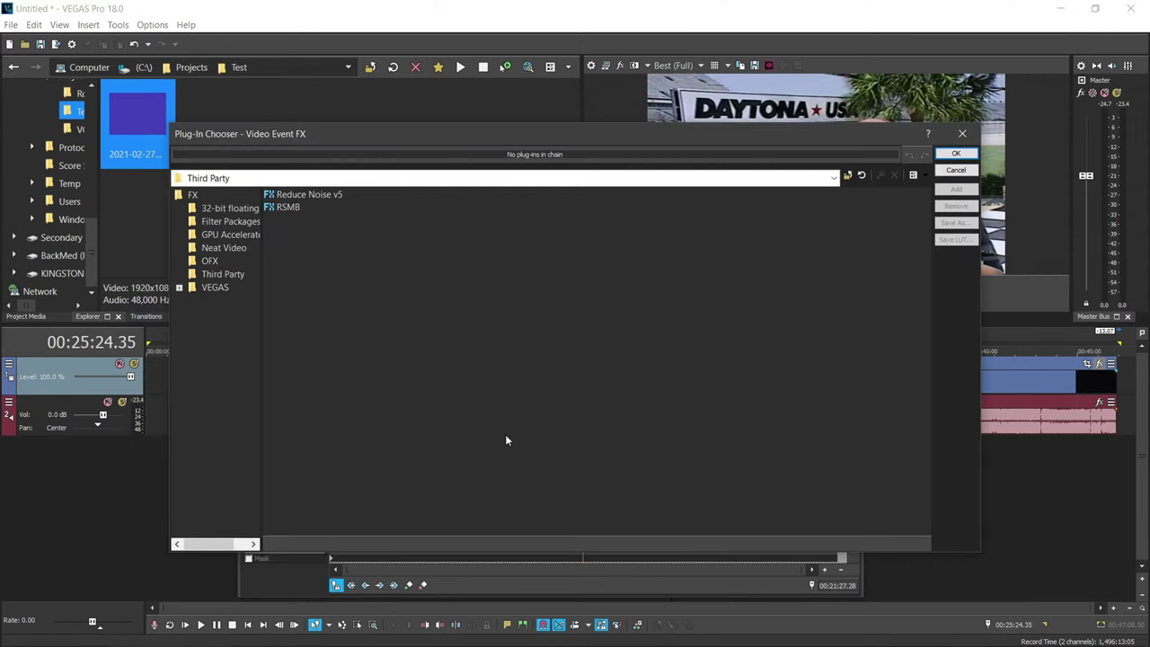
# - Apply Reduce Noise v5 to the clip and begin Neat Video's Prepare Noise Profile
pyautogui.doubleClick(310, 195)
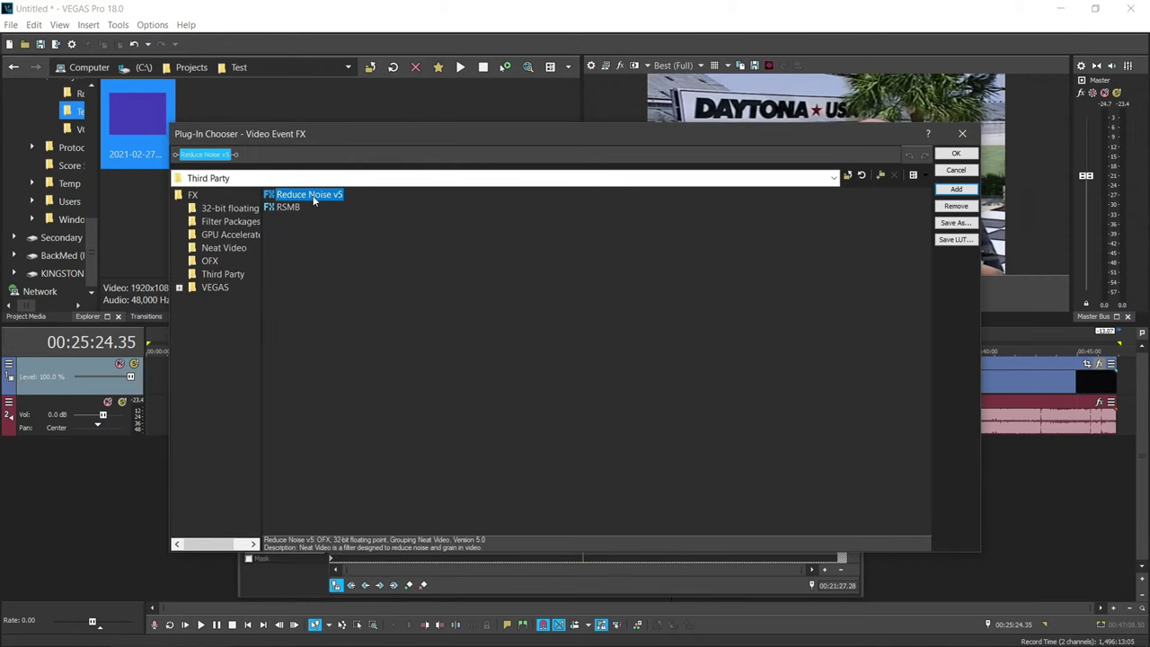
pyautogui.click(956, 153)
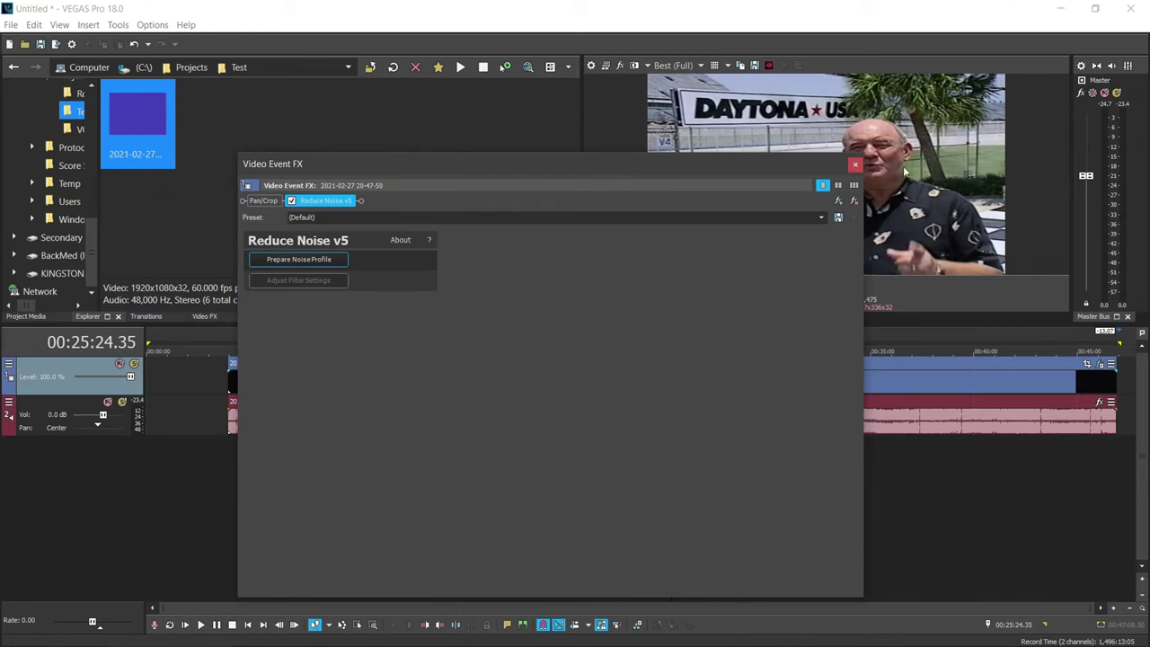
pyautogui.click(291, 261)
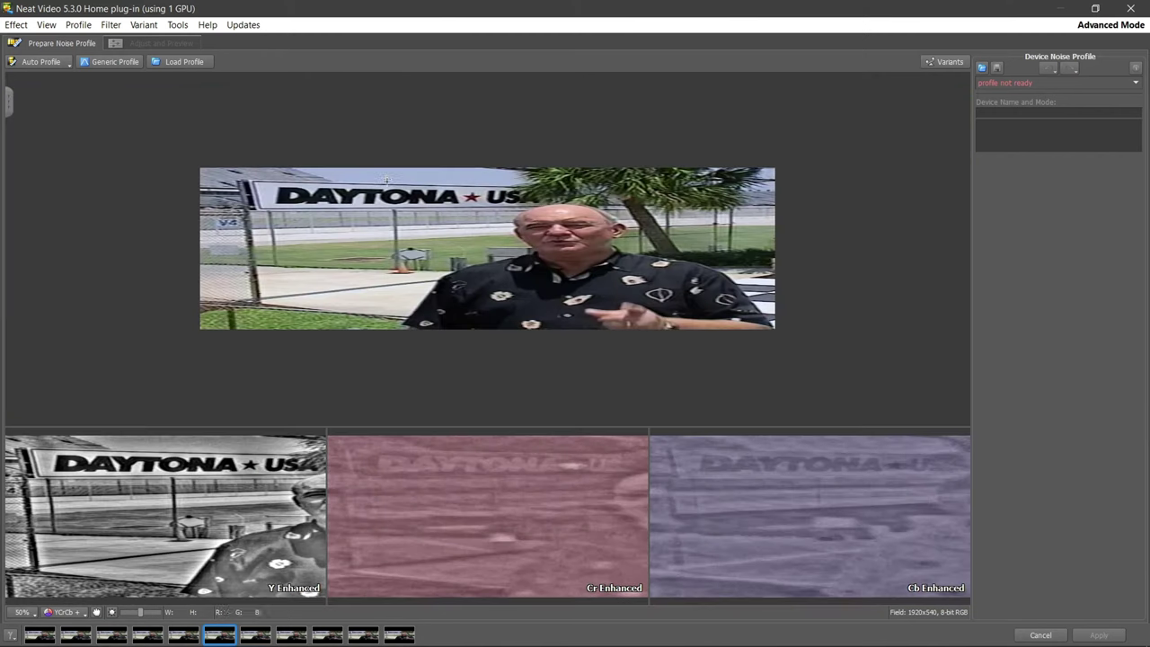
# - Build a Neat Video noise profile from a small flat sample area at the frame top
pyautogui.moveTo(348, 168); pyautogui.dragTo(484, 180)
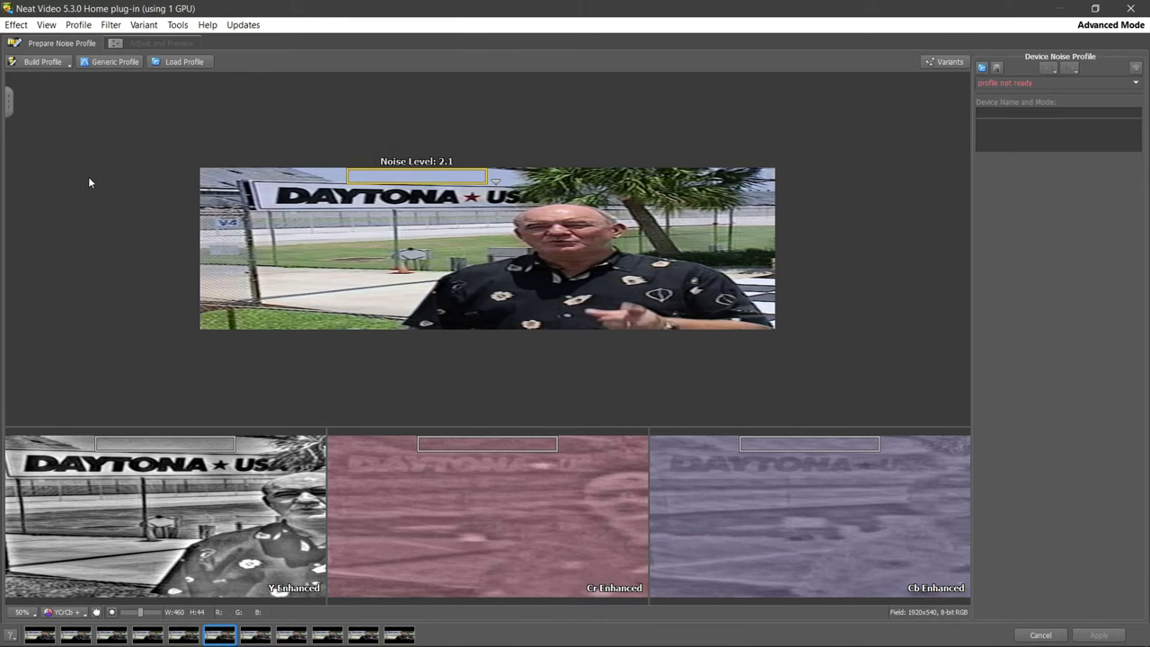
pyautogui.click(42, 62)
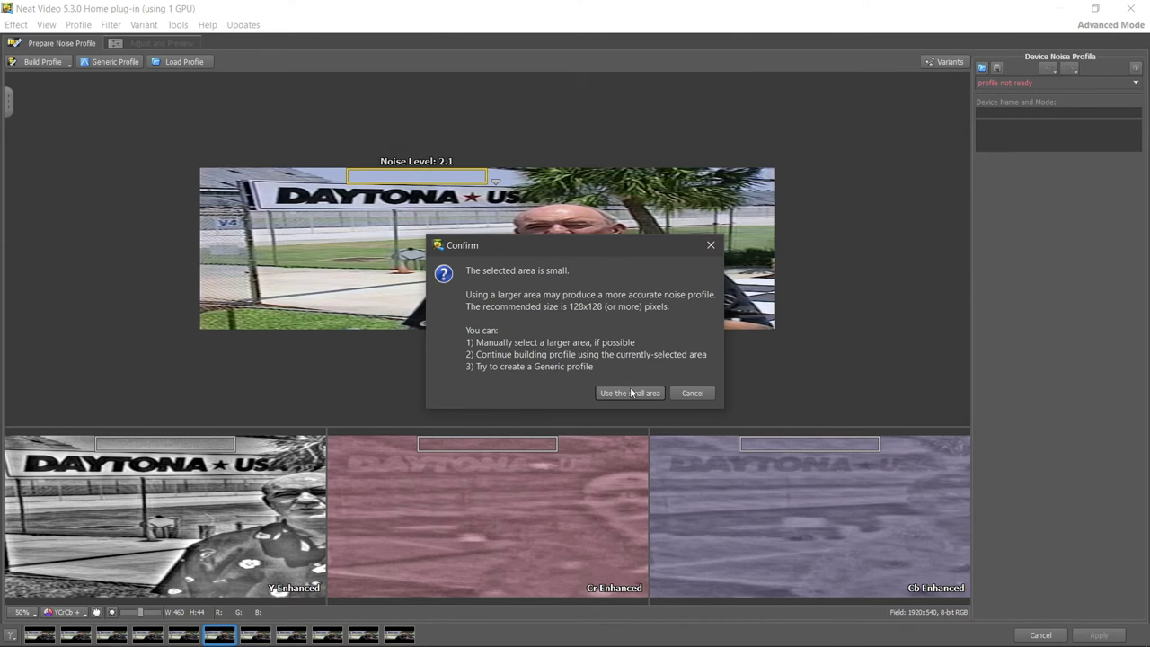
pyautogui.click(633, 393)
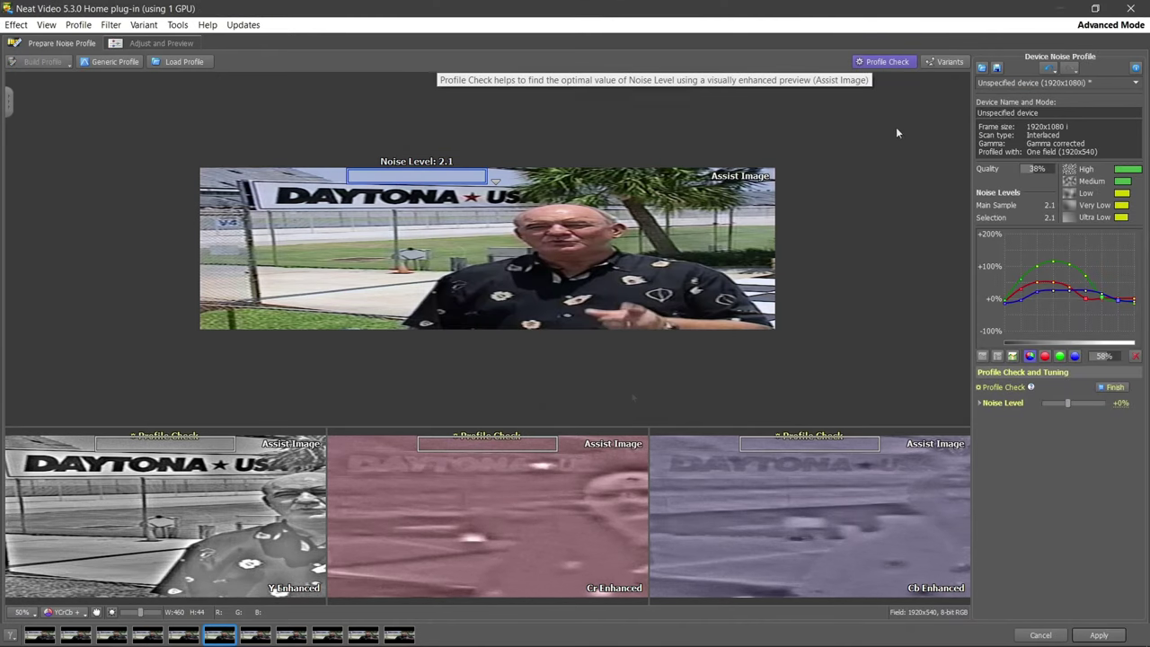
pyautogui.click(144, 42)
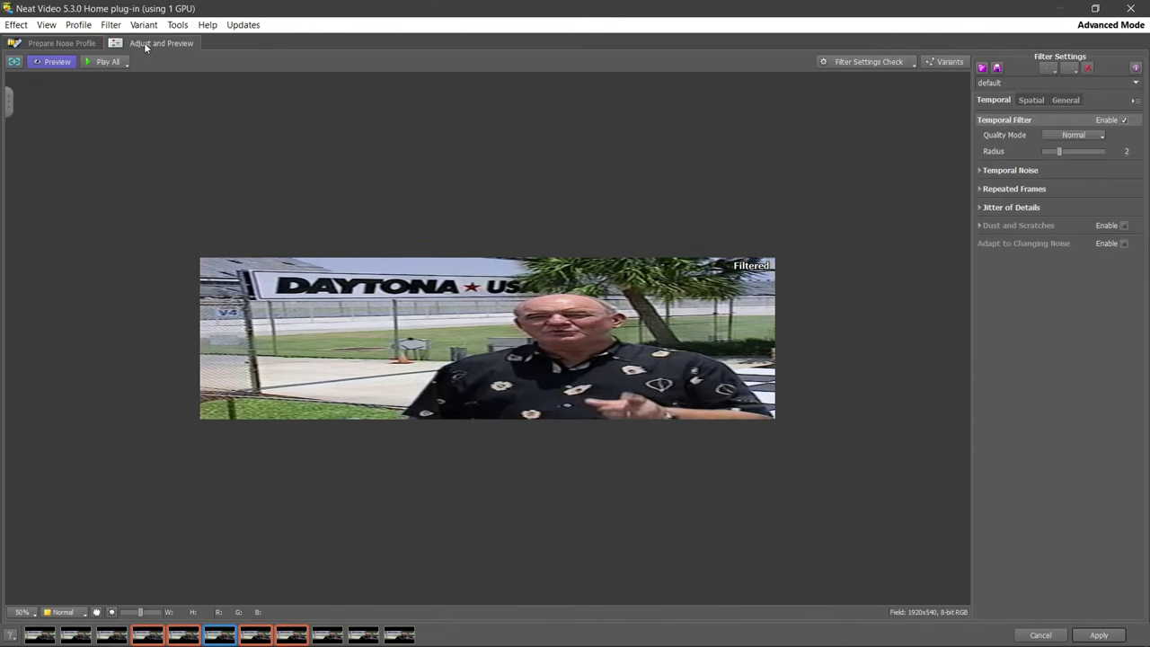
# - Load the This Onev2 filter preset, compare it with the original footage, and apply it
pyautogui.click(1136, 83)
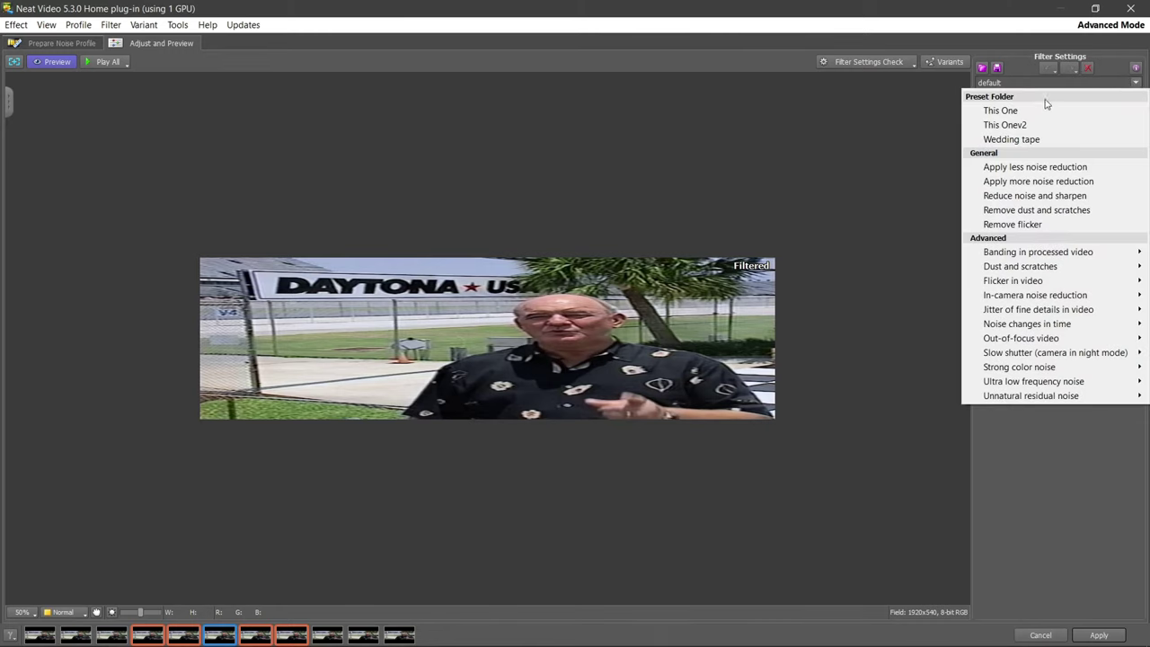
pyautogui.click(1007, 125)
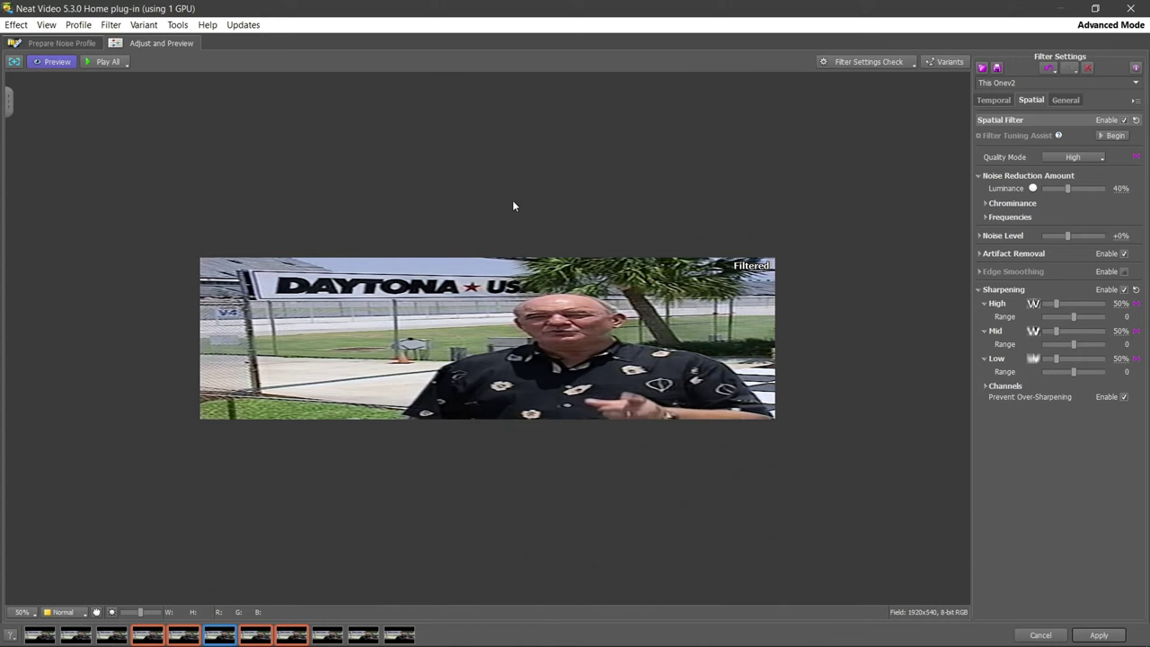
pyautogui.scroll(1, 440, 330)
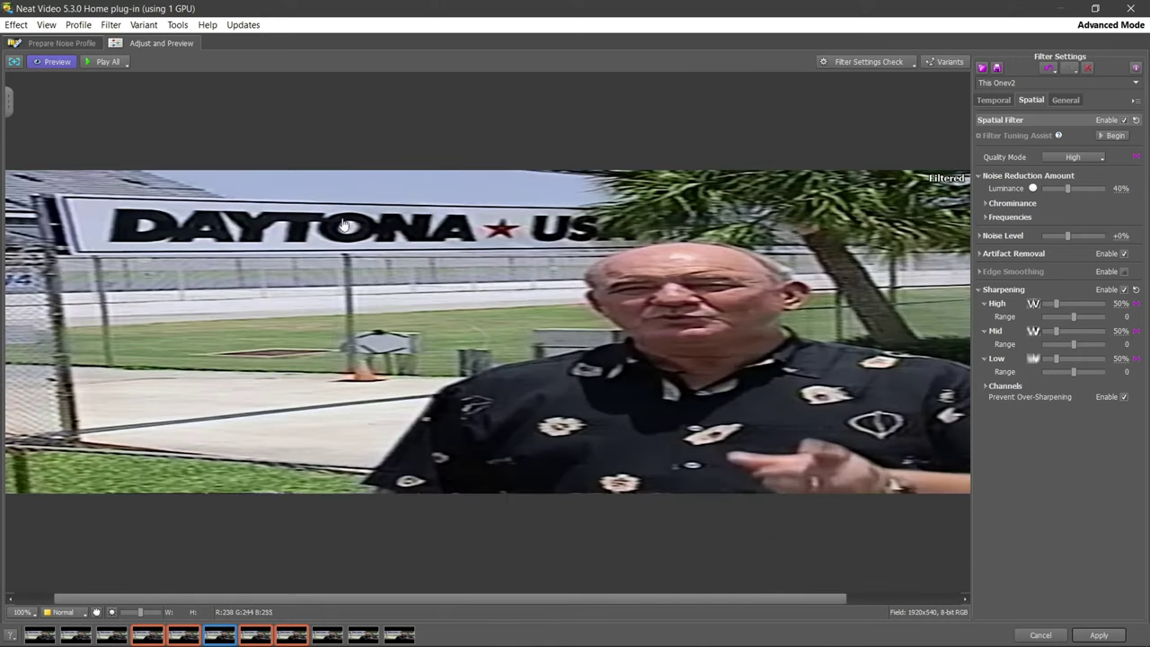
pyautogui.click(38, 63)
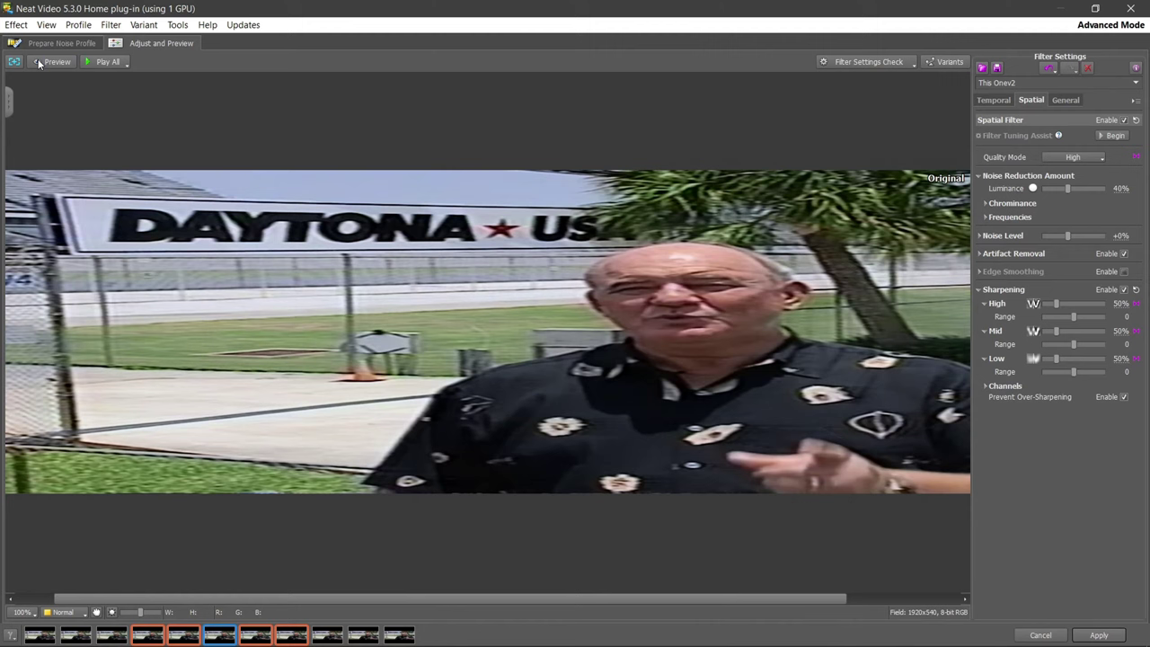
pyautogui.click(38, 64)
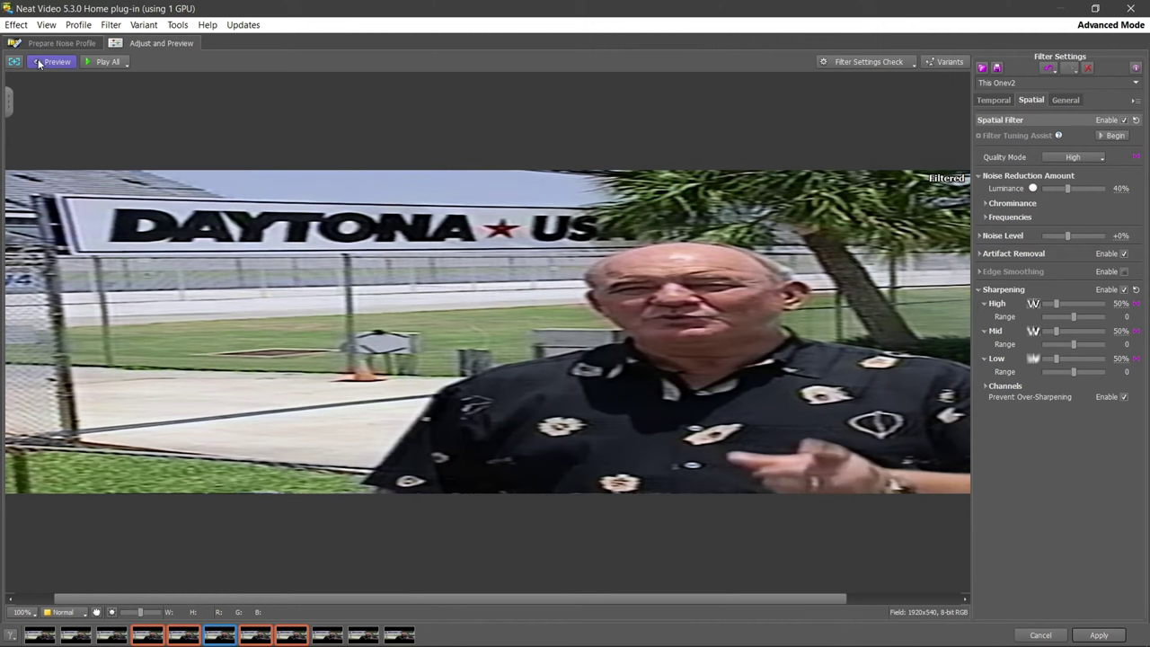
pyautogui.click(1098, 635)
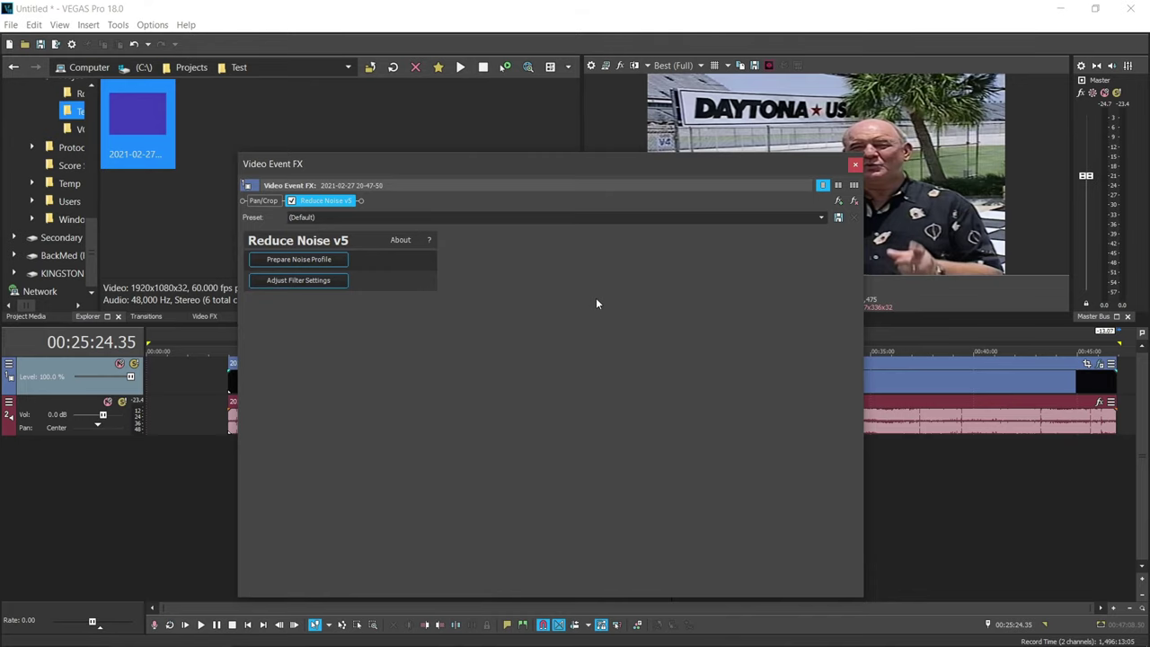
# - Close the Video Event FX window and jump to an earlier point on the timeline
pyautogui.click(856, 167)
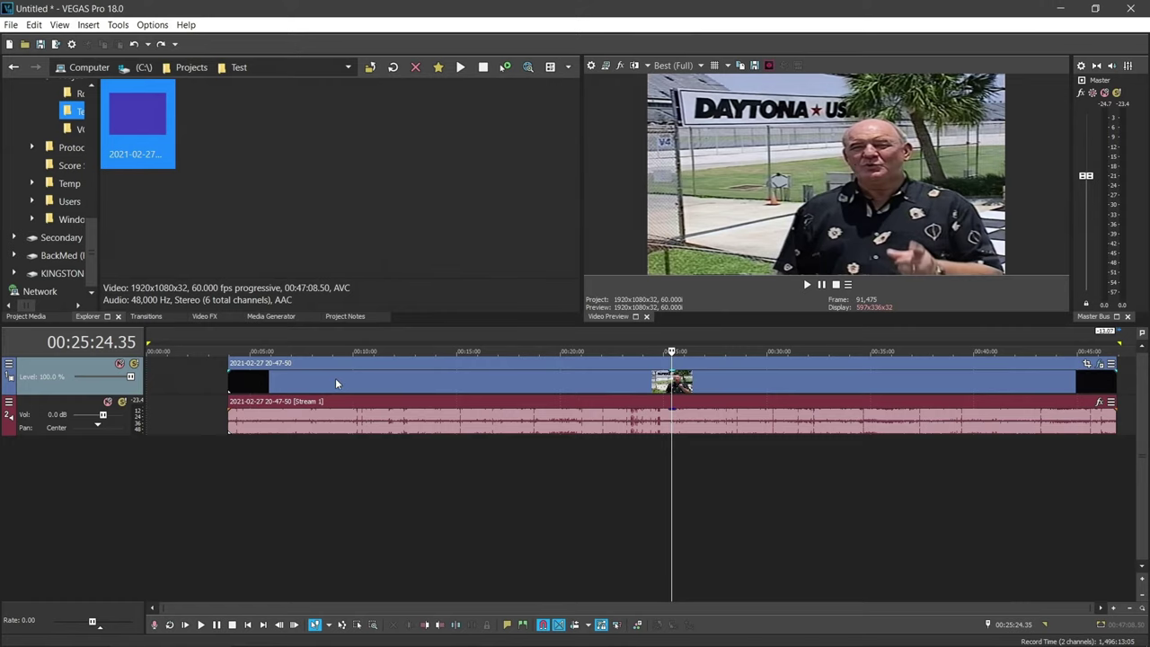
pyautogui.click(200, 335)
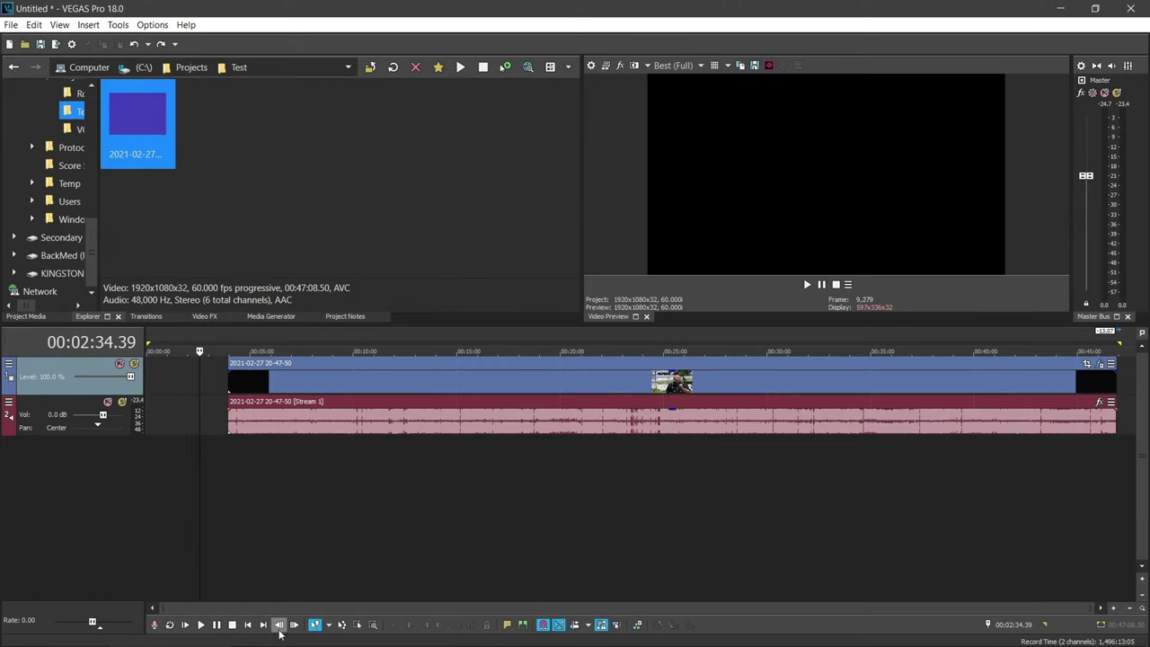
# - Apply the 4:3 Track Motion preset to Track 1 and check the pillarboxed footage at 00:18:26.52
pyautogui.click(247, 626)
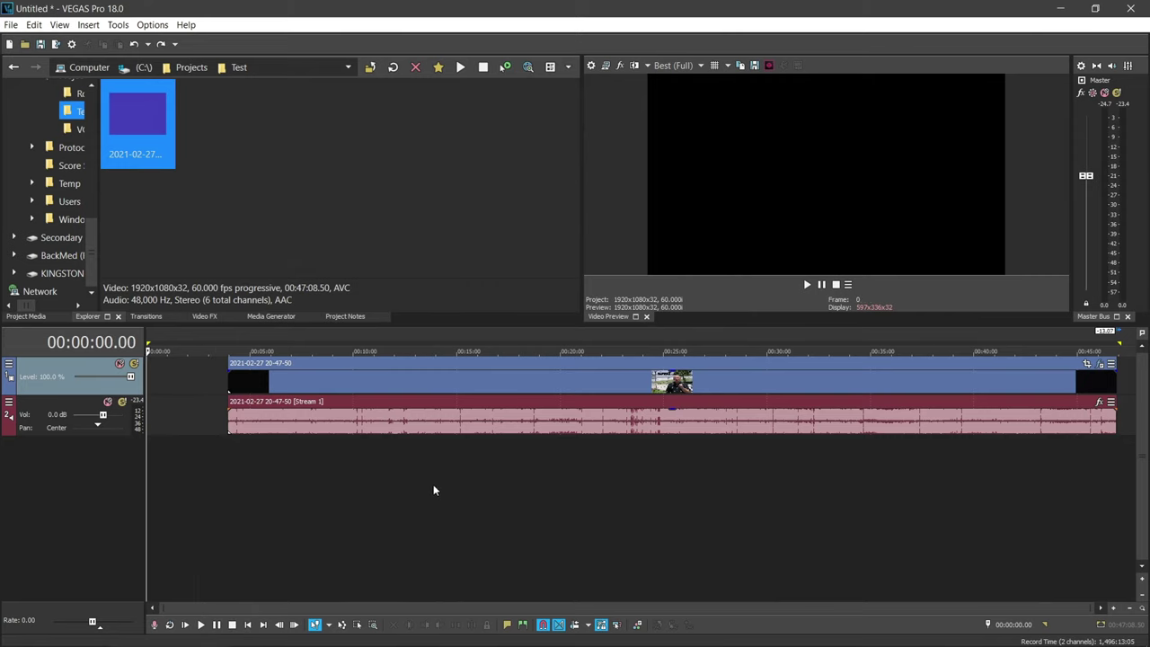
pyautogui.click(9, 367)
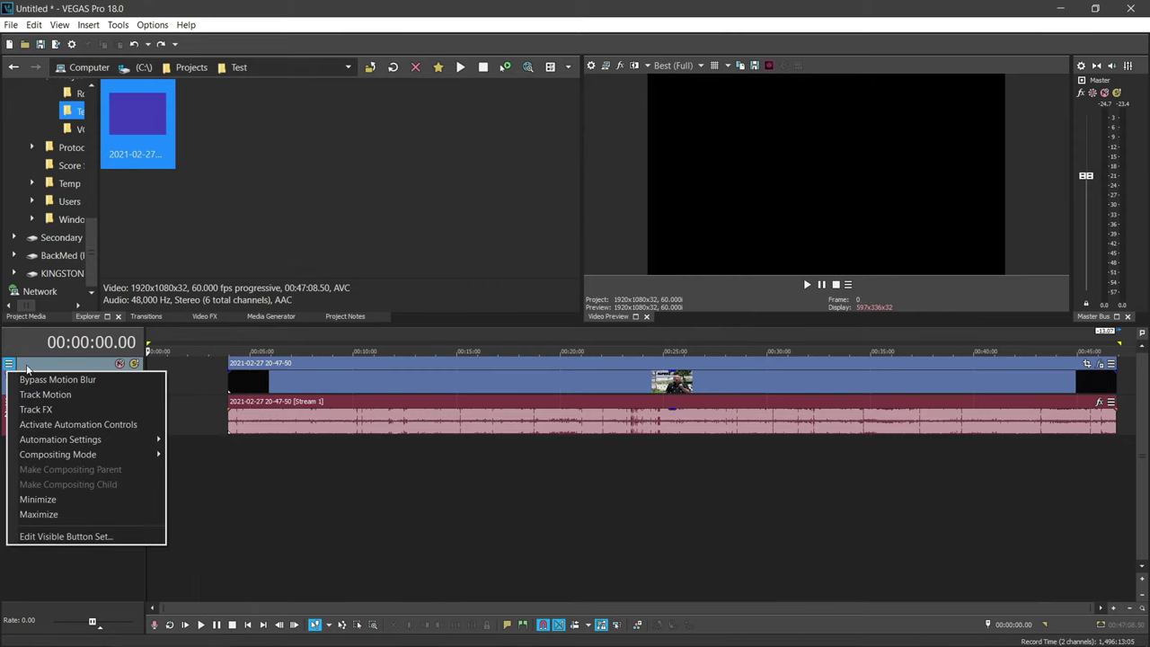
pyautogui.click(46, 396)
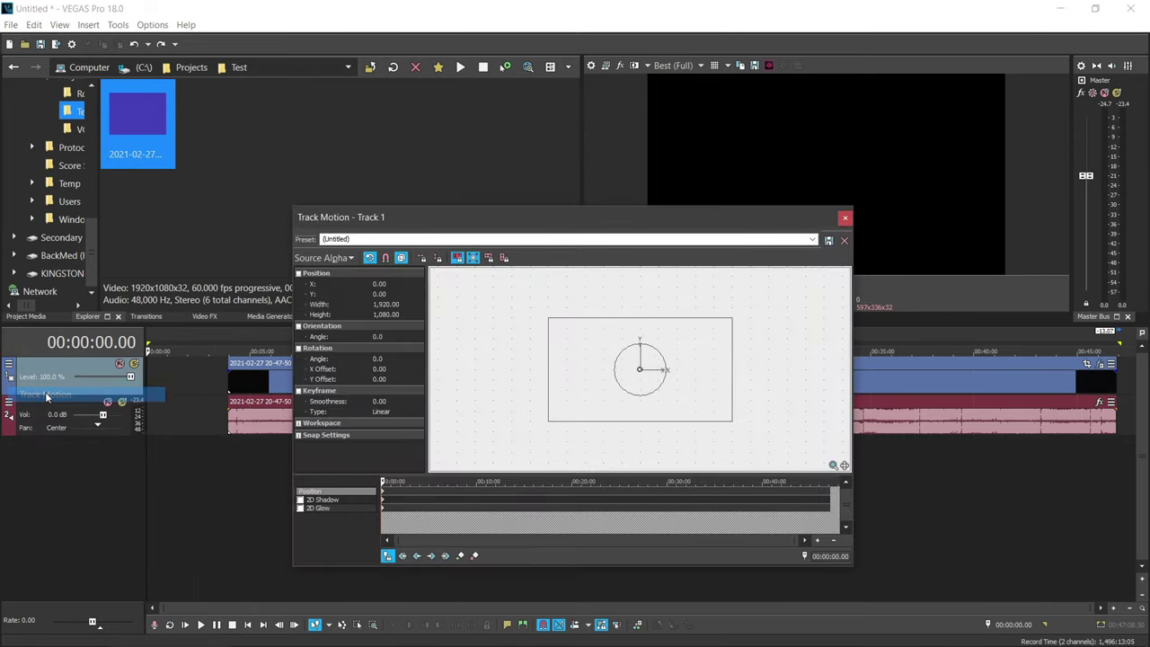
pyautogui.click(812, 240)
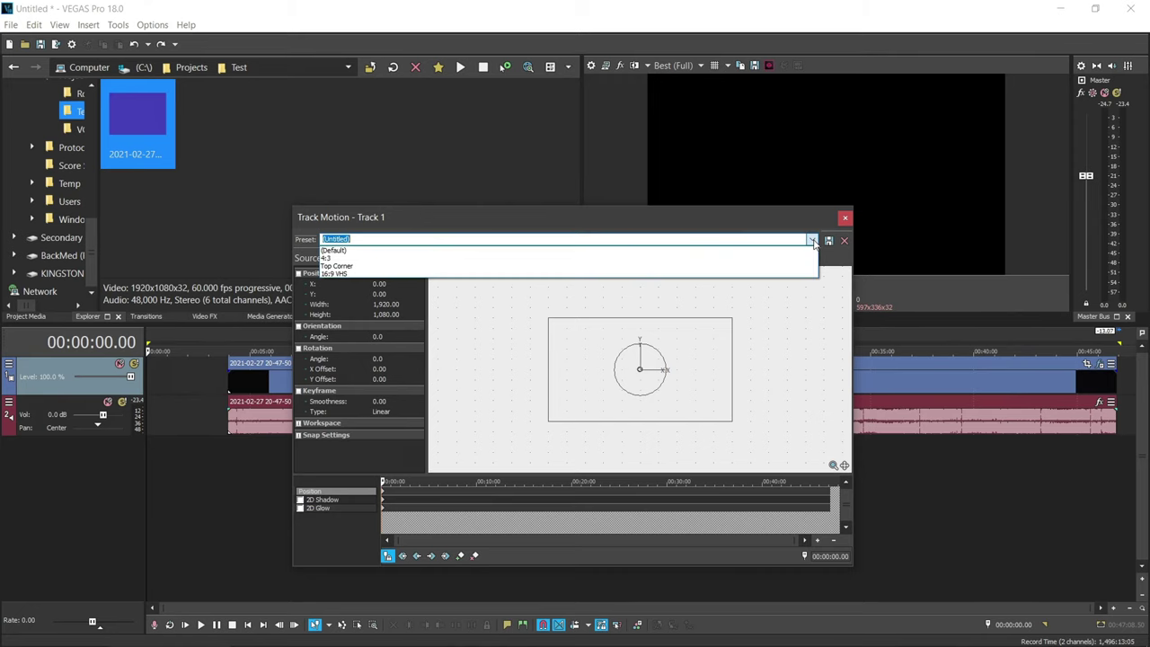
pyautogui.click(338, 259)
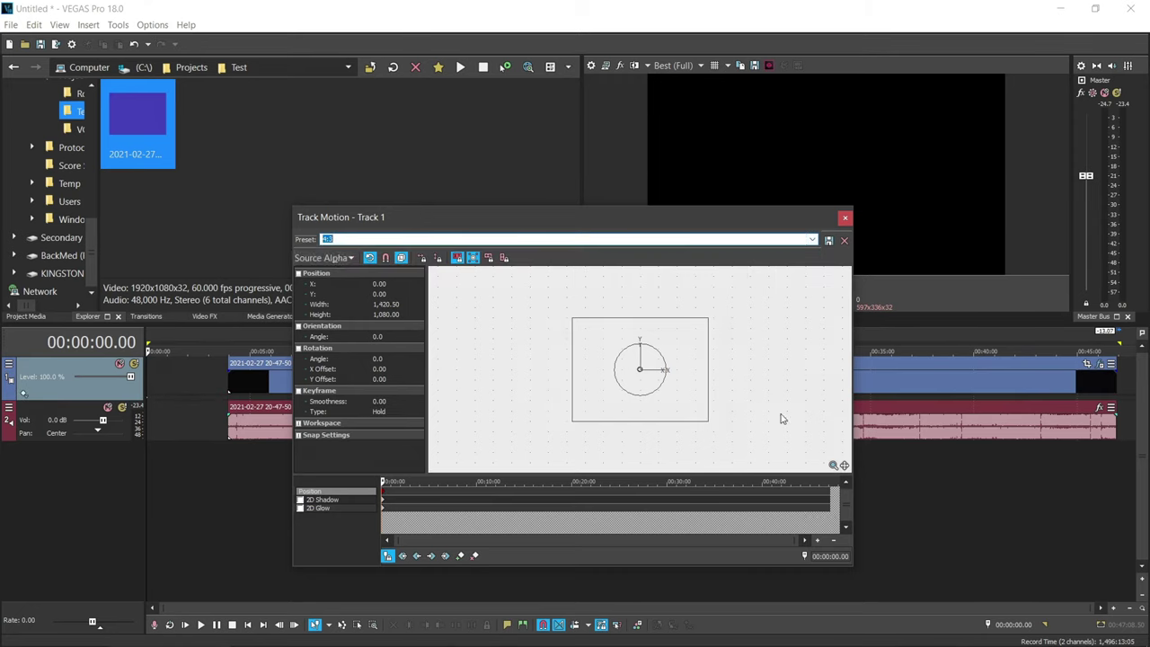
pyautogui.click(845, 219)
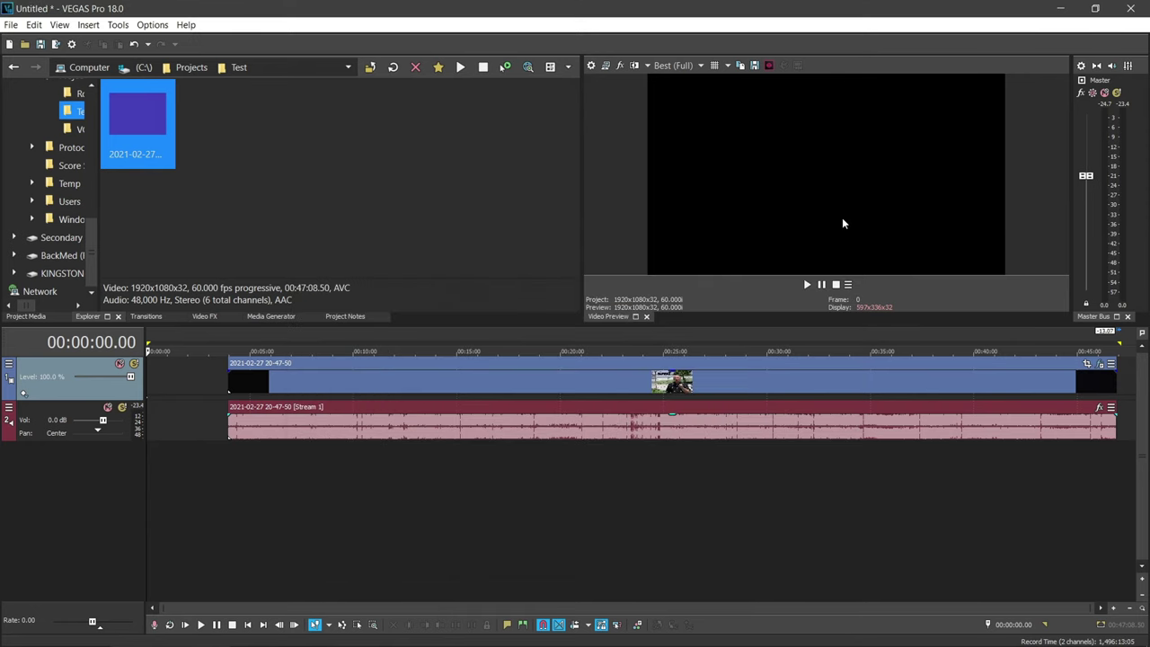
pyautogui.click(529, 339)
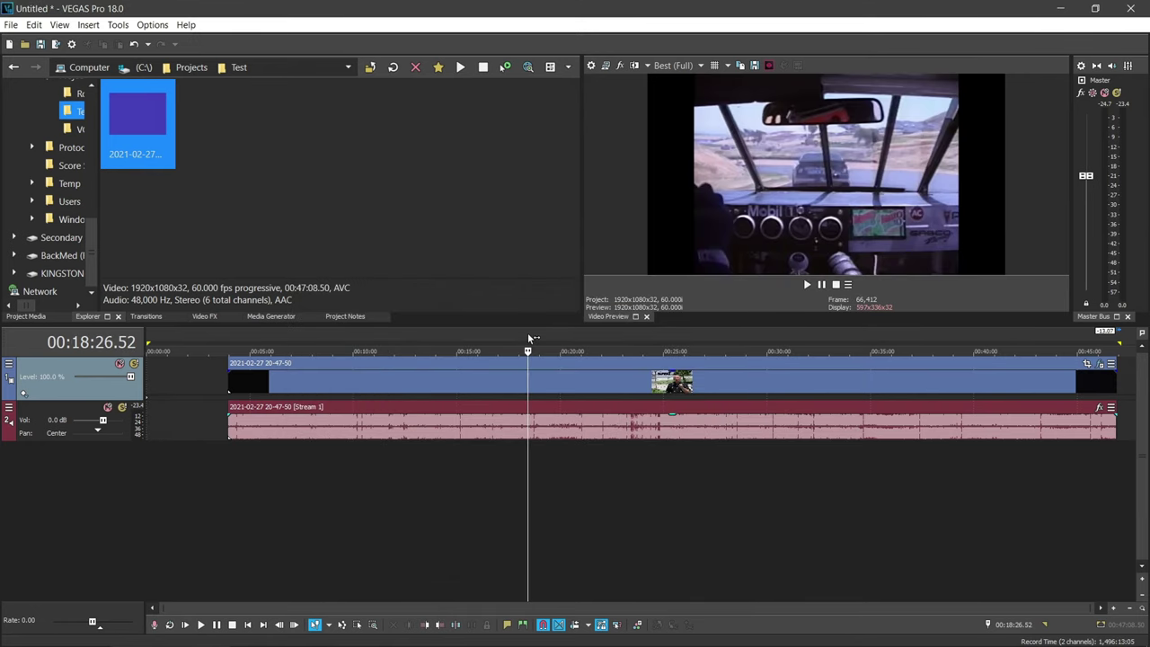